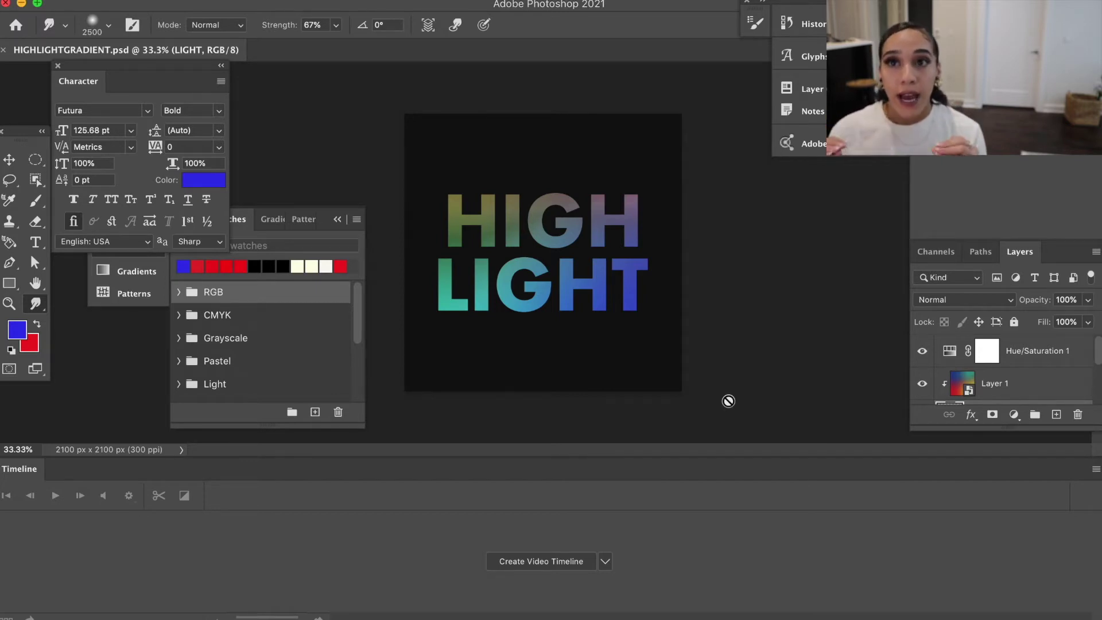
Step: Scroll the Layers panel down to the Rectangle 1 and Background layers
scroll(997, 384, "down", 3)
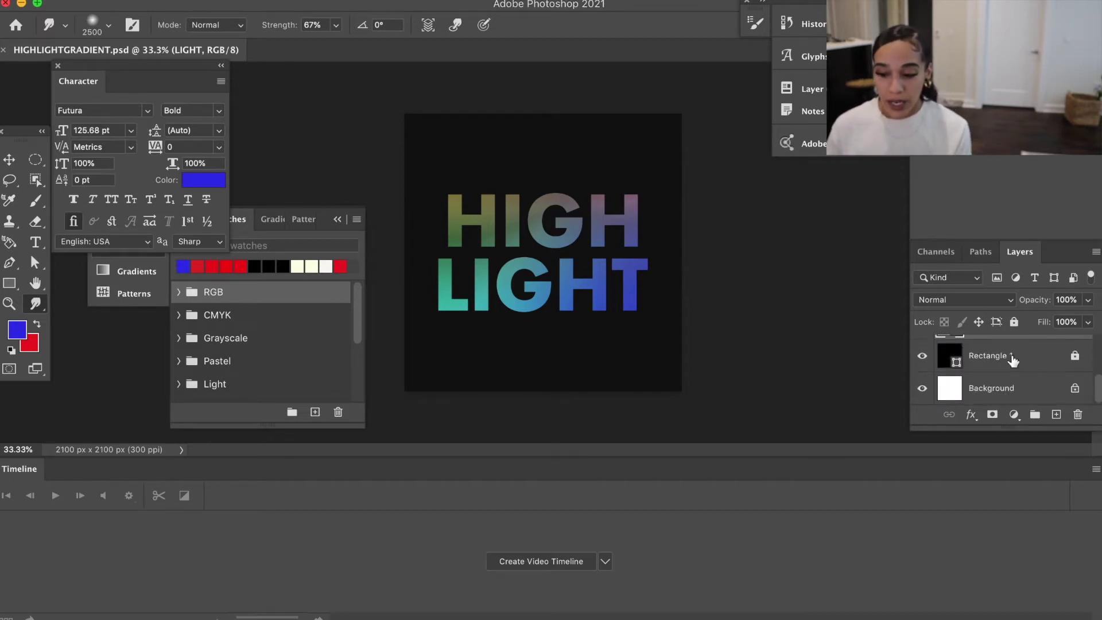
Step: Rename the LIGHT text layer to 'HIGHLIGHT'
left_click(1039, 359)
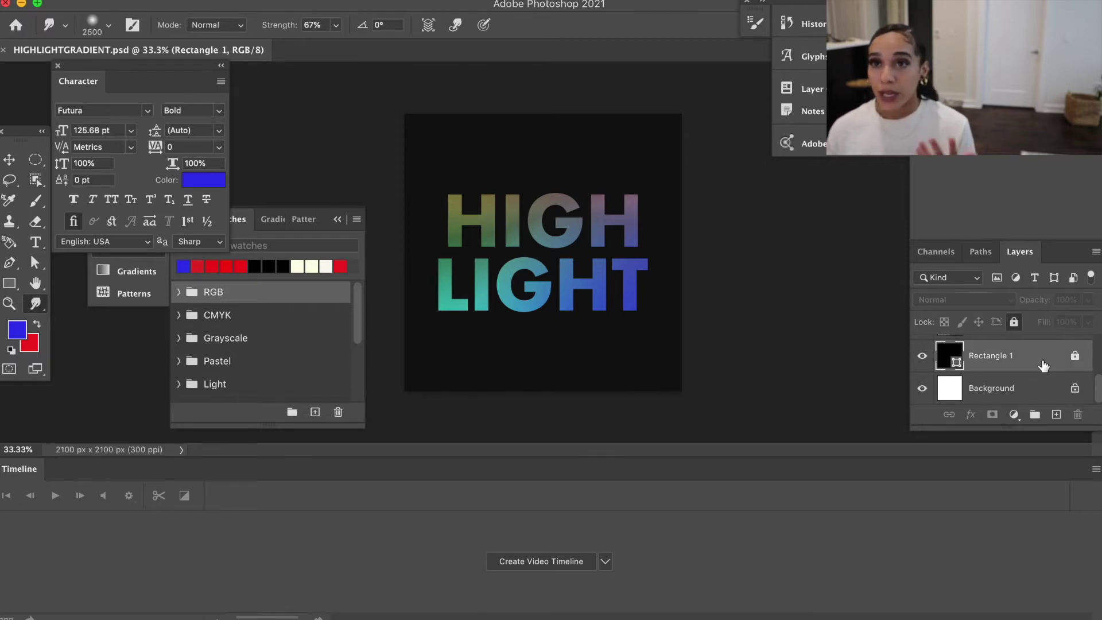
scroll(1043, 365, "up", 1)
left_click(1043, 365)
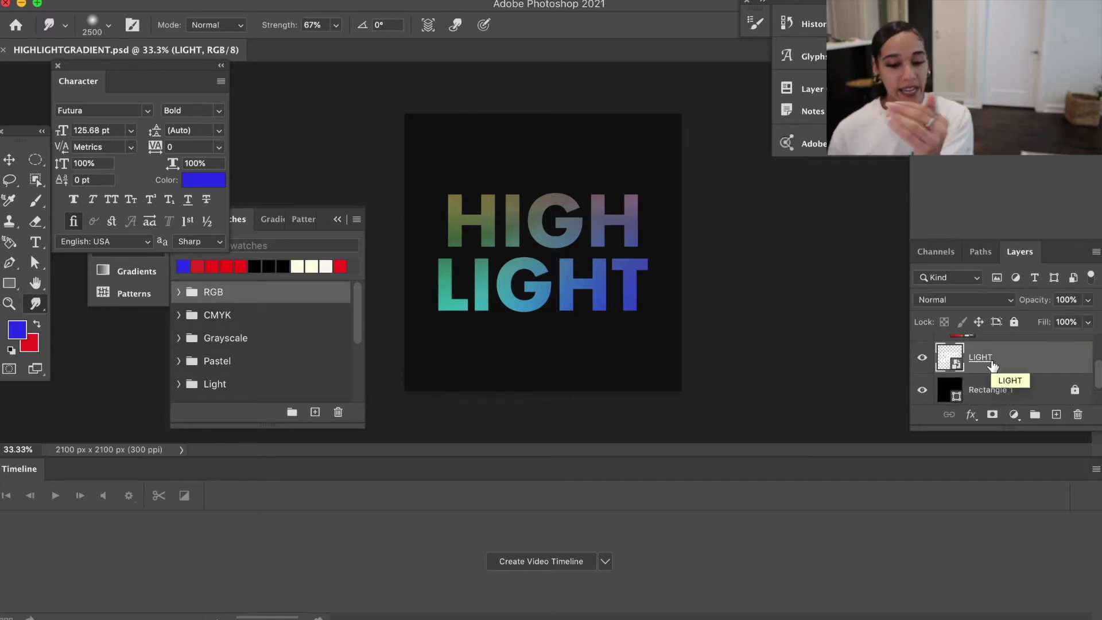
double_click(991, 362)
type("HIGH")
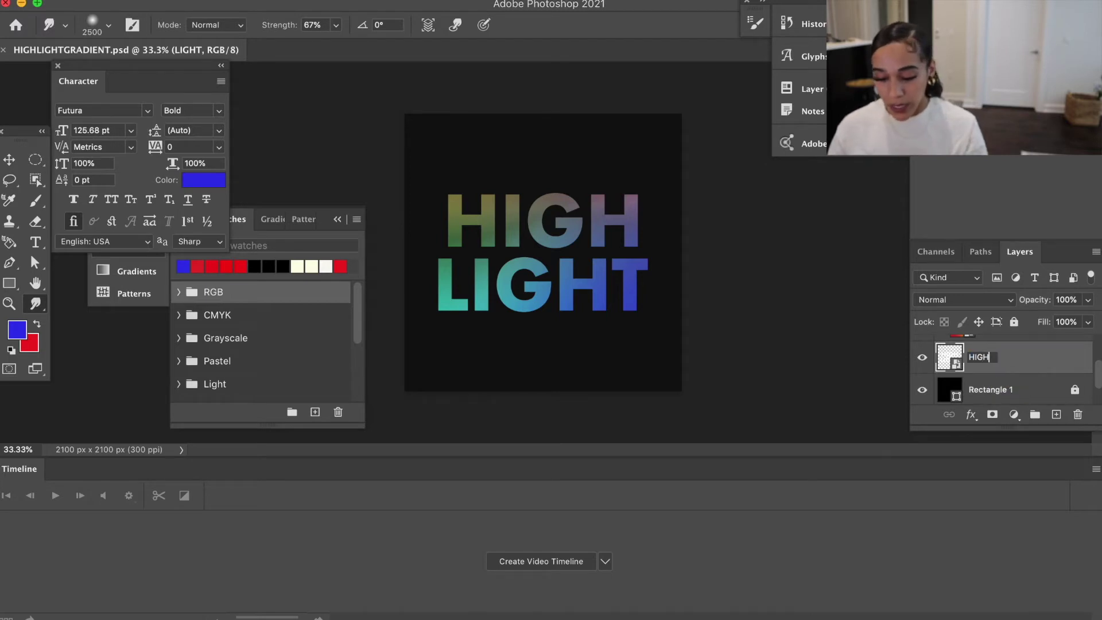
type("LIGHT")
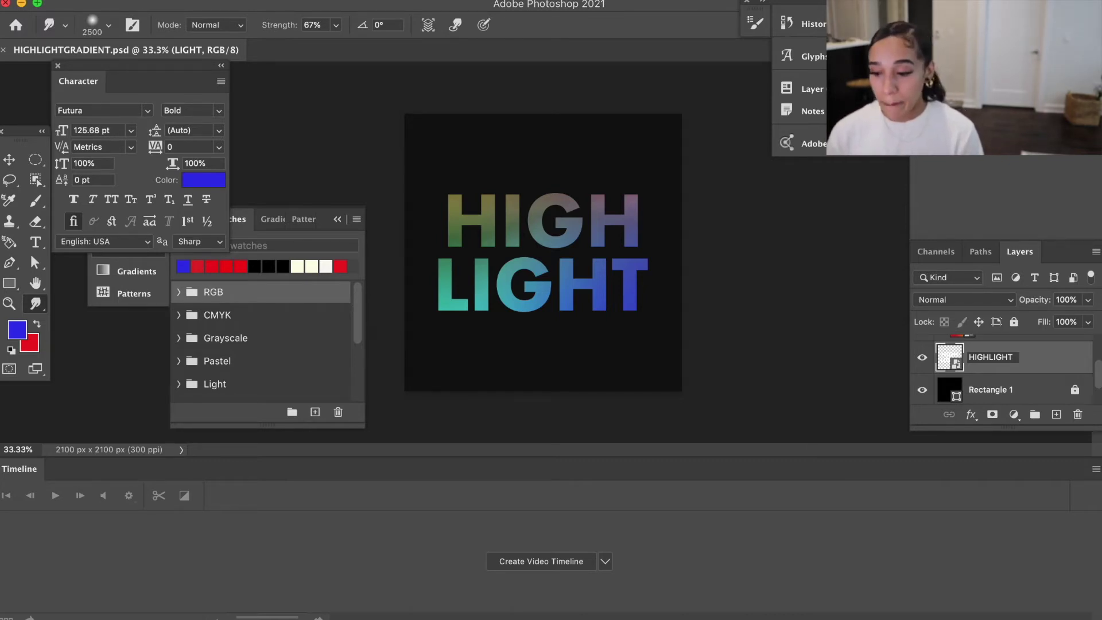
left_click(1049, 370)
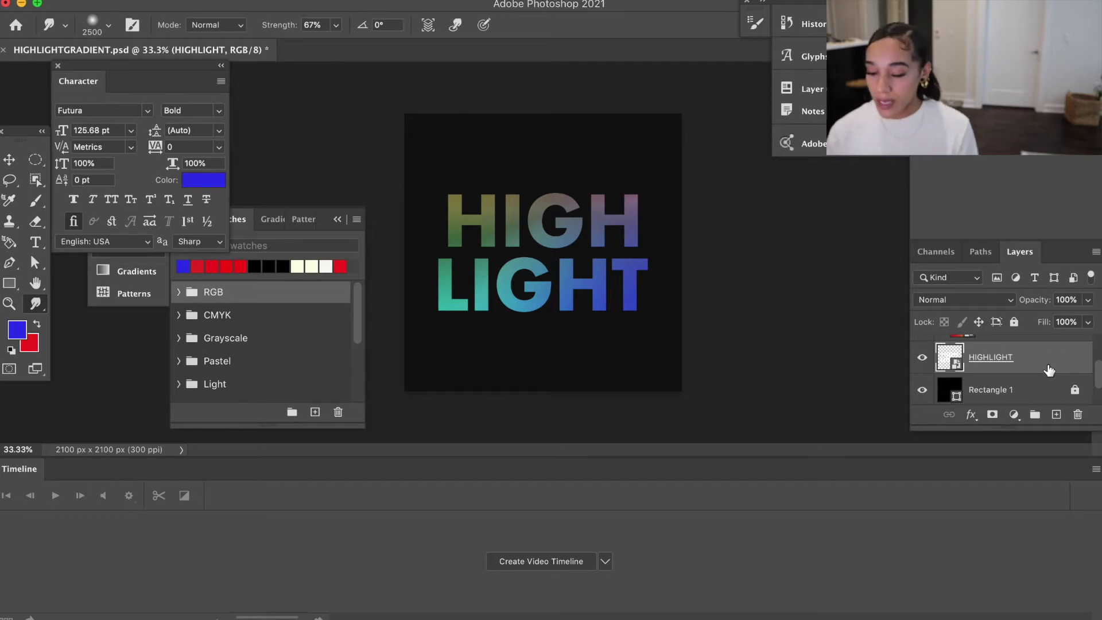
Step: Select the gradient Layer 1 and check the brush preset size and hardness
scroll(1048, 370, "up", 2)
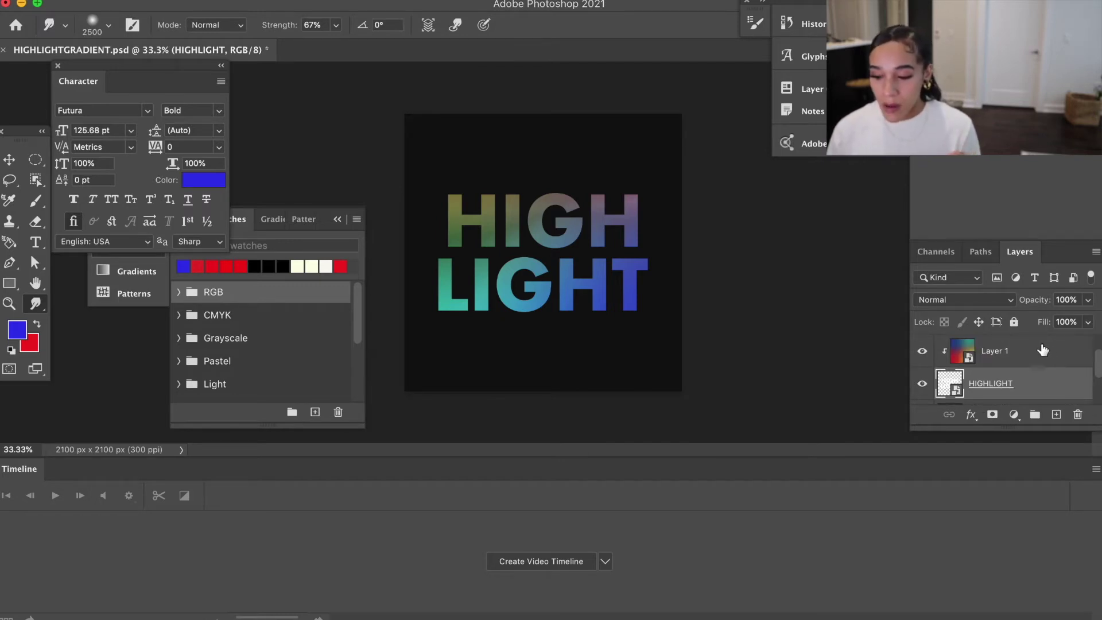
left_click(1042, 350)
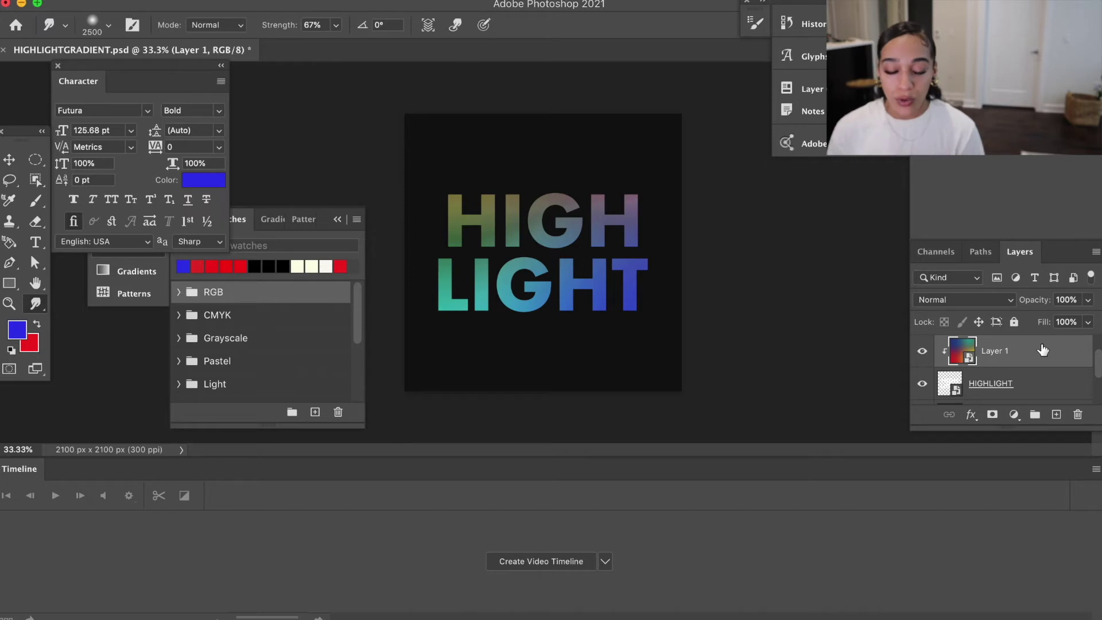
left_click(109, 26)
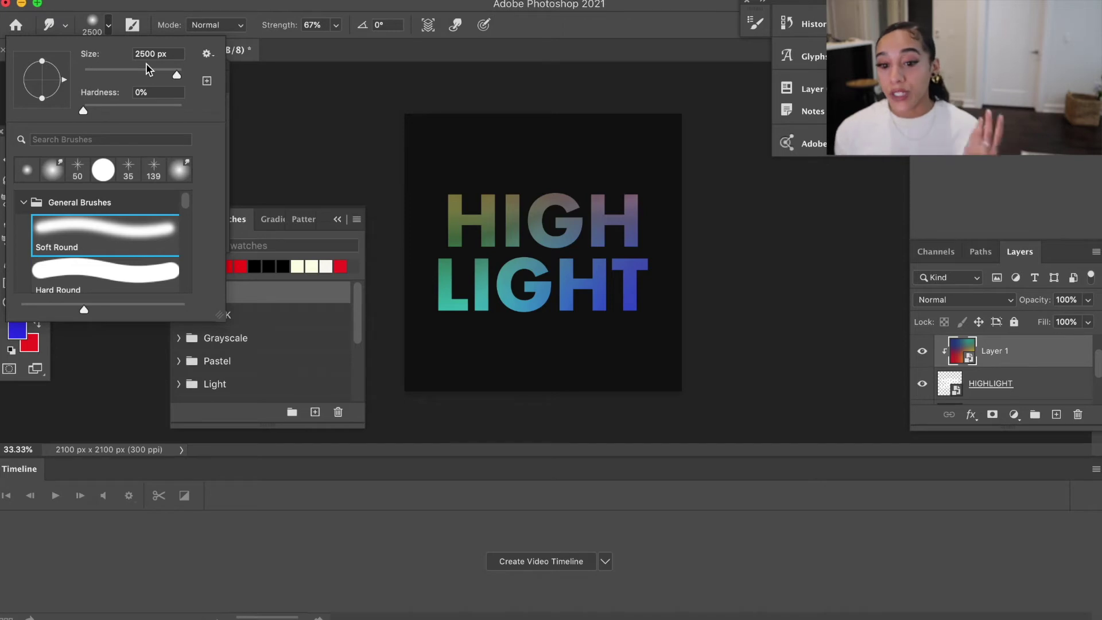
left_click(109, 26)
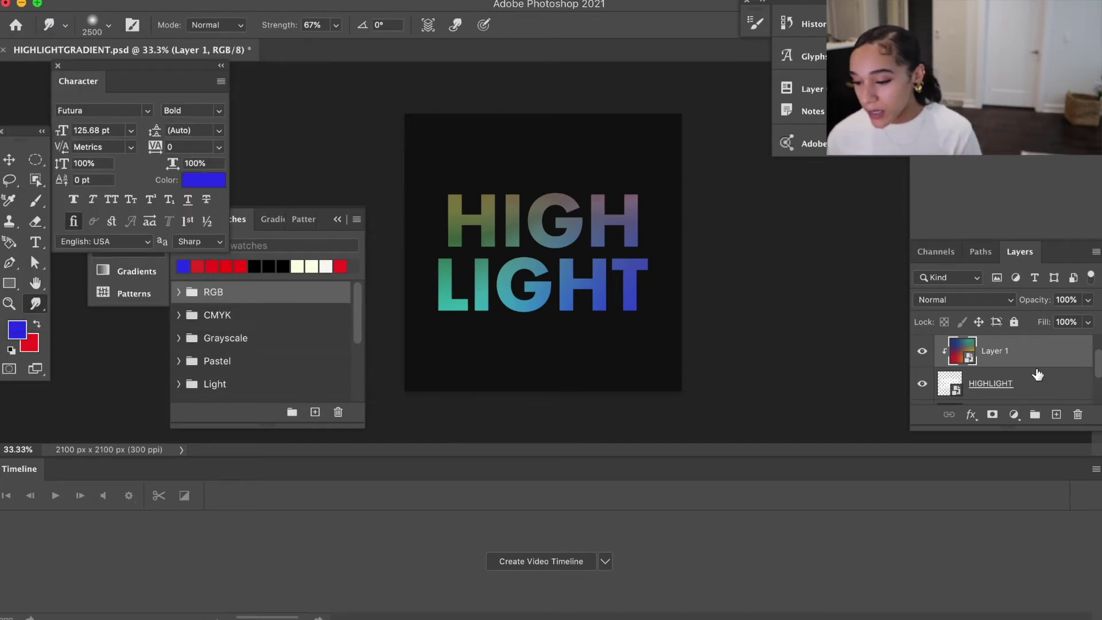
Step: Add Hue/Saturation 1 to the selection and bring up the layers' context menu
scroll(1037, 374, "up", 1)
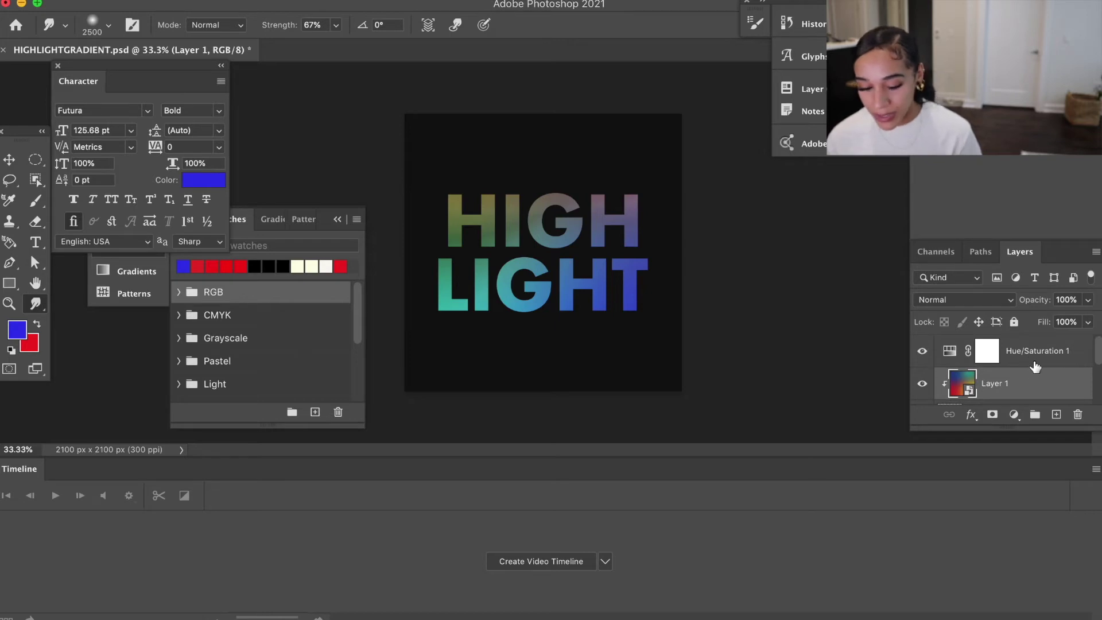
left_click(1033, 359, "shift")
right_click(1033, 359)
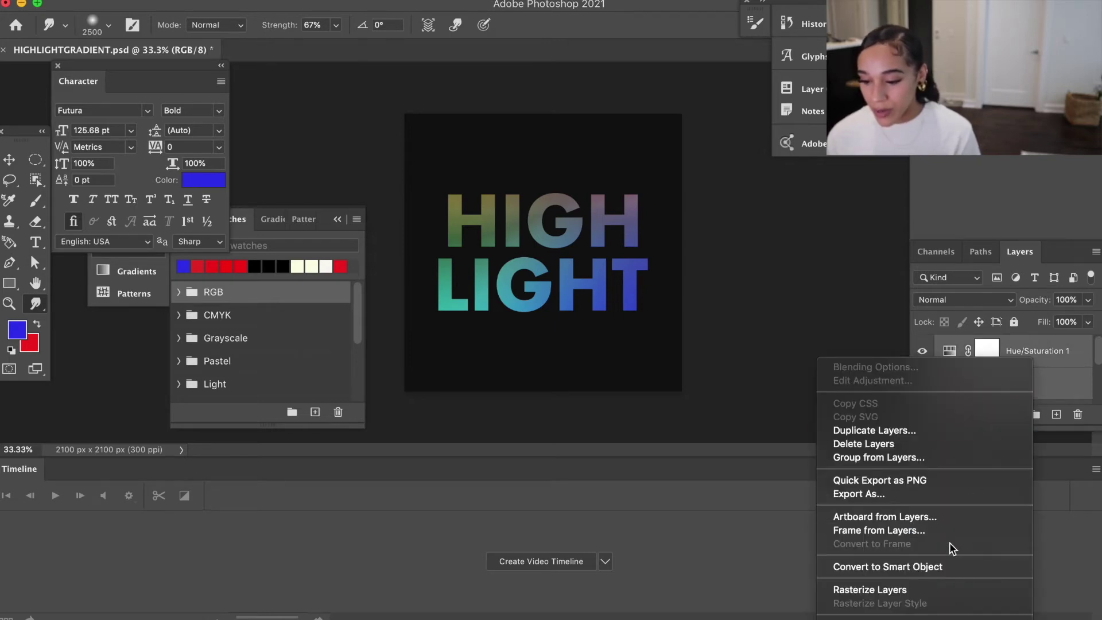
Step: Convert Layer 1 and Hue/Saturation 1 into one smart object and clip it to HIGHLIGHT
left_click(945, 572)
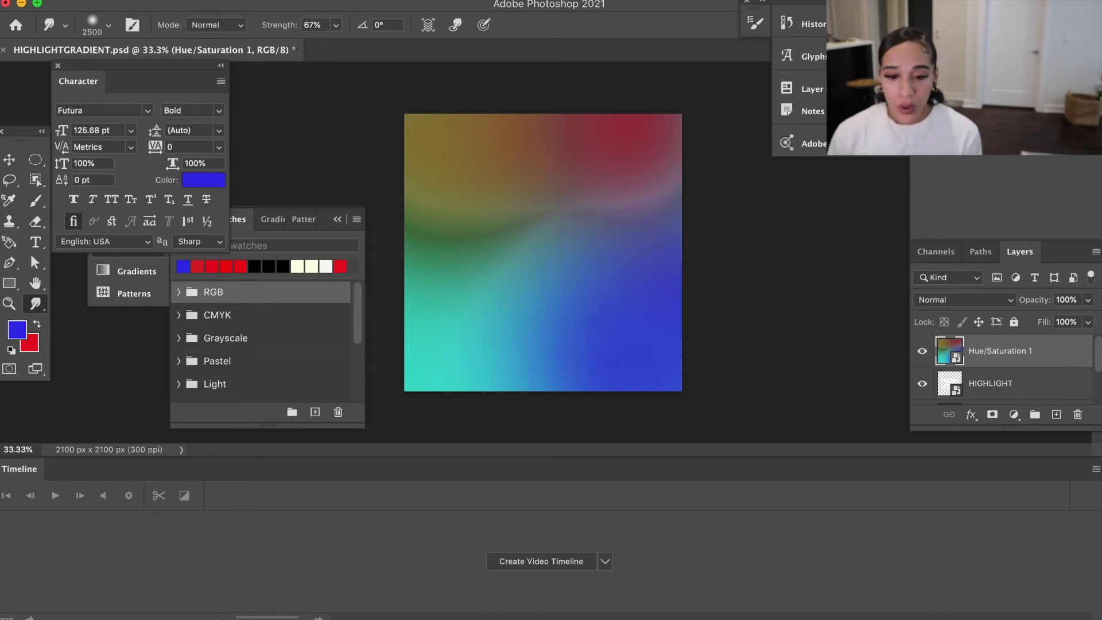
left_click(229, 0)
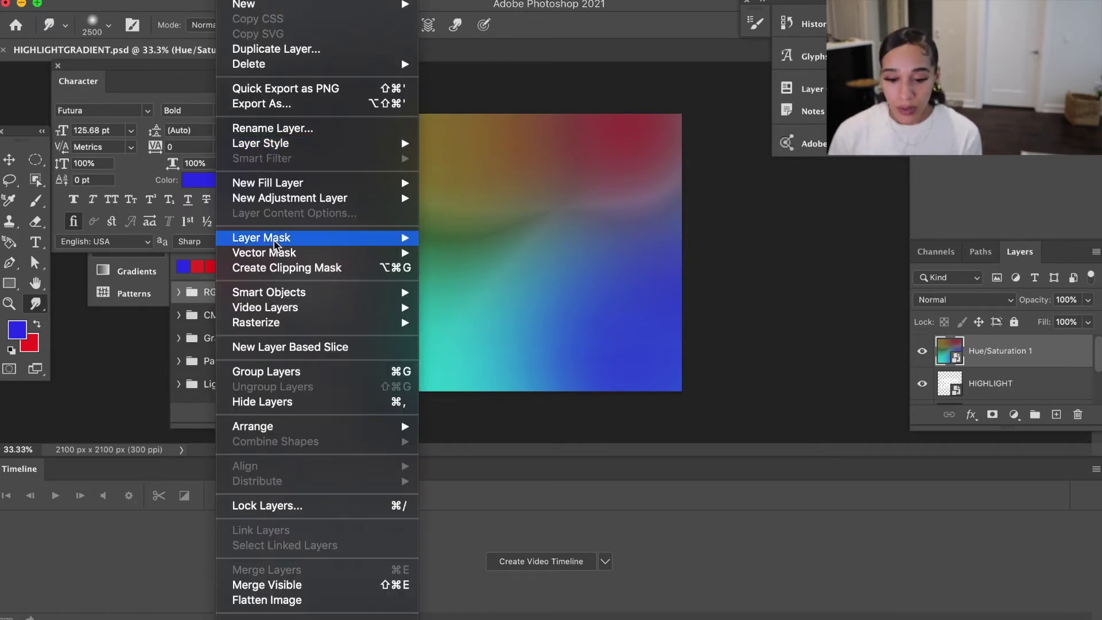
left_click(278, 268)
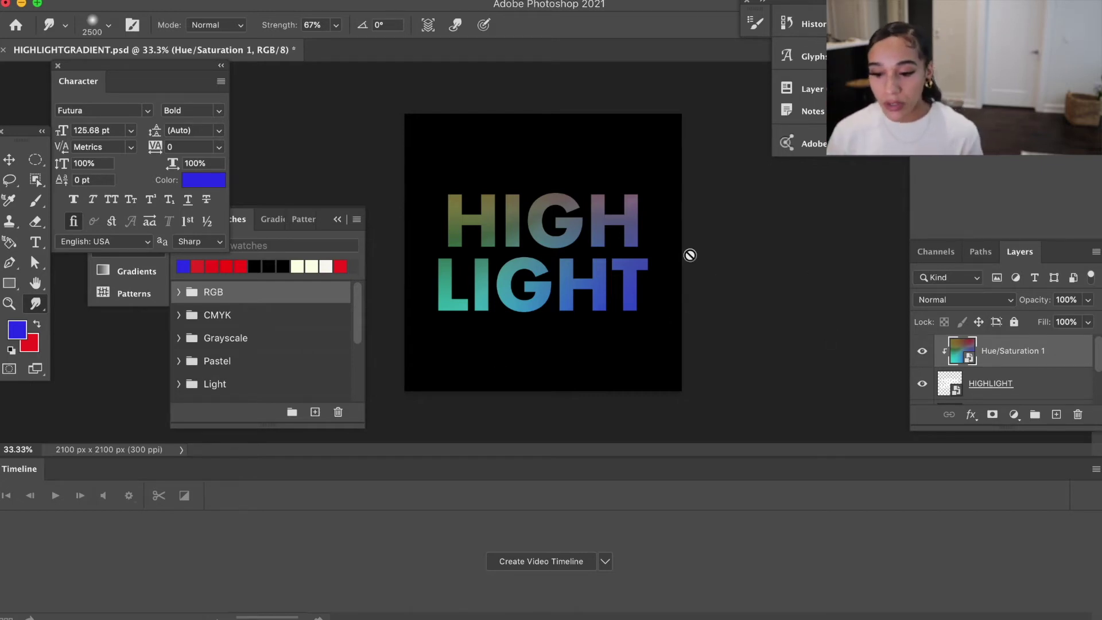
left_click(1039, 395)
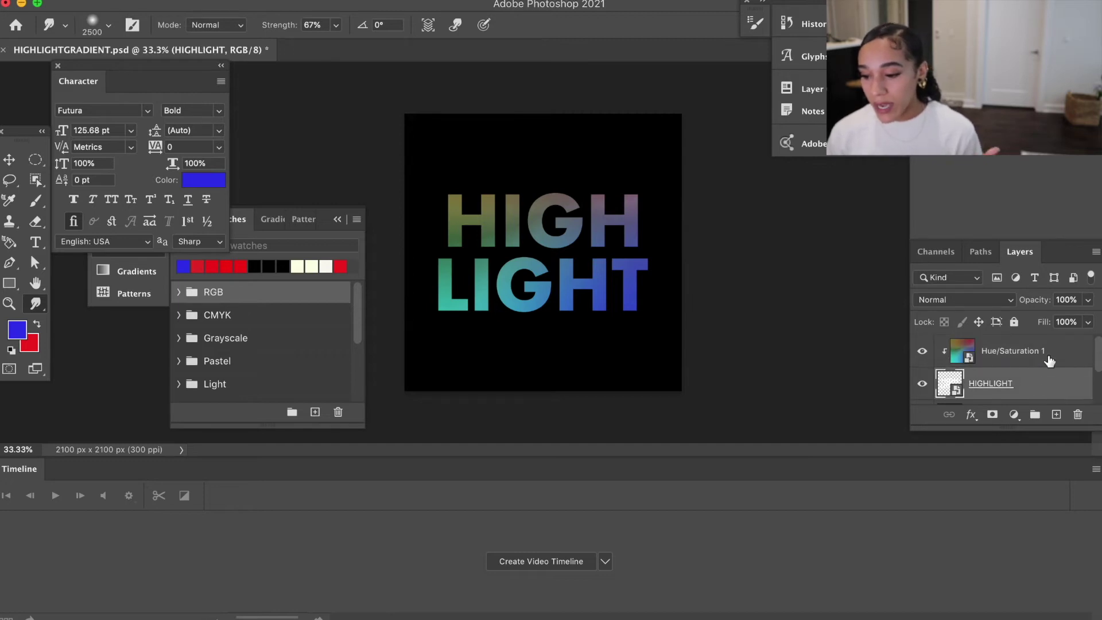
Step: Create a video timeline and set a starting Transform keyframe on Hue/Saturation 1
left_click(1049, 362)
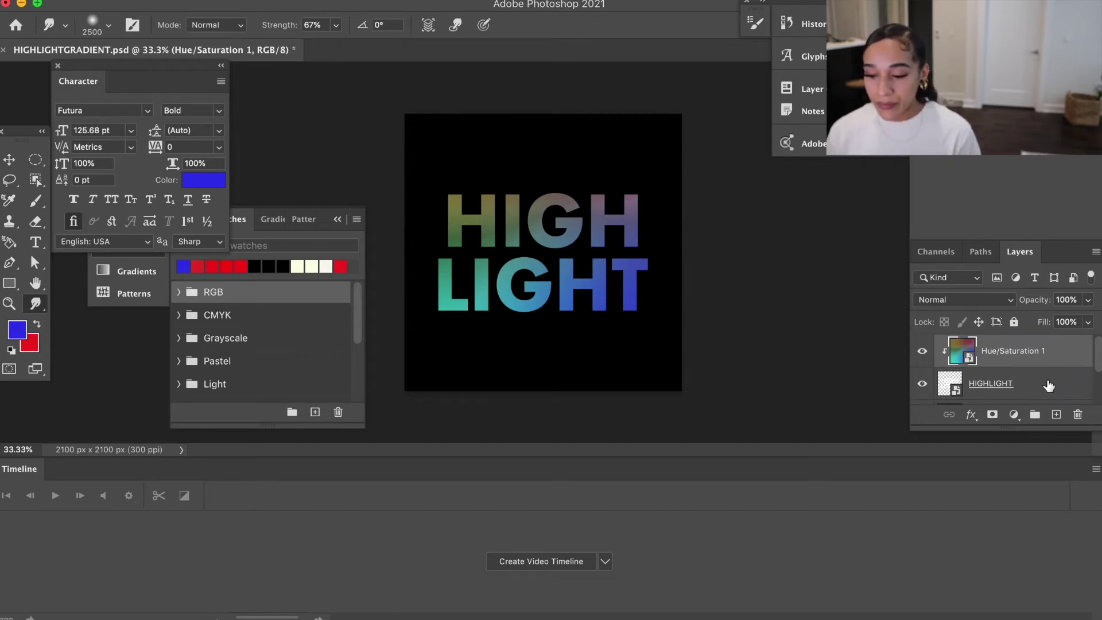
left_click(551, 564)
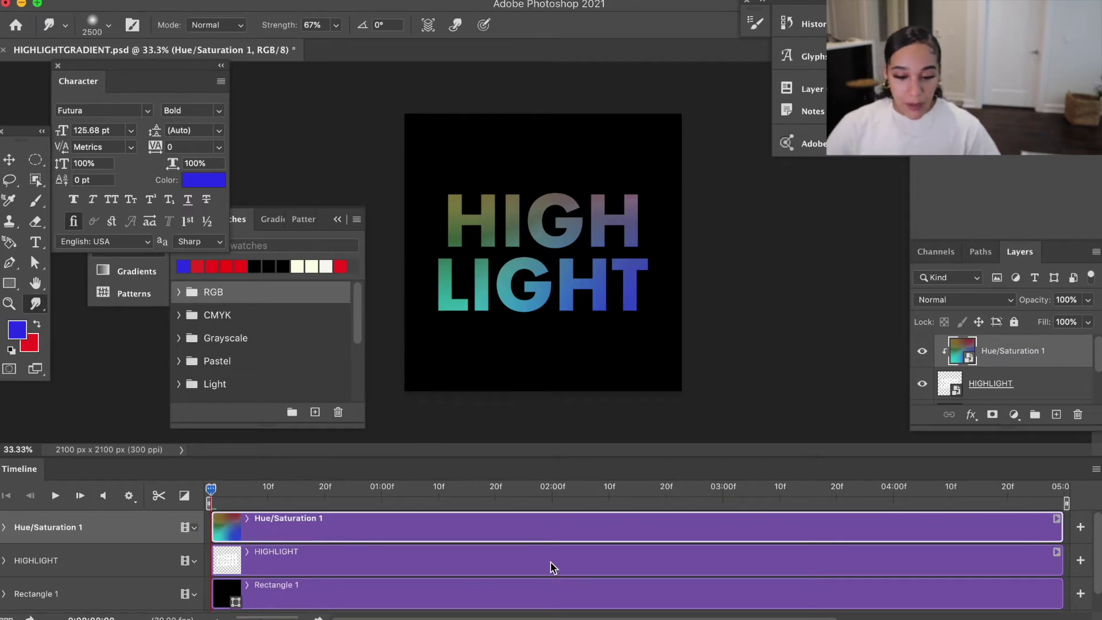
left_click(4, 528)
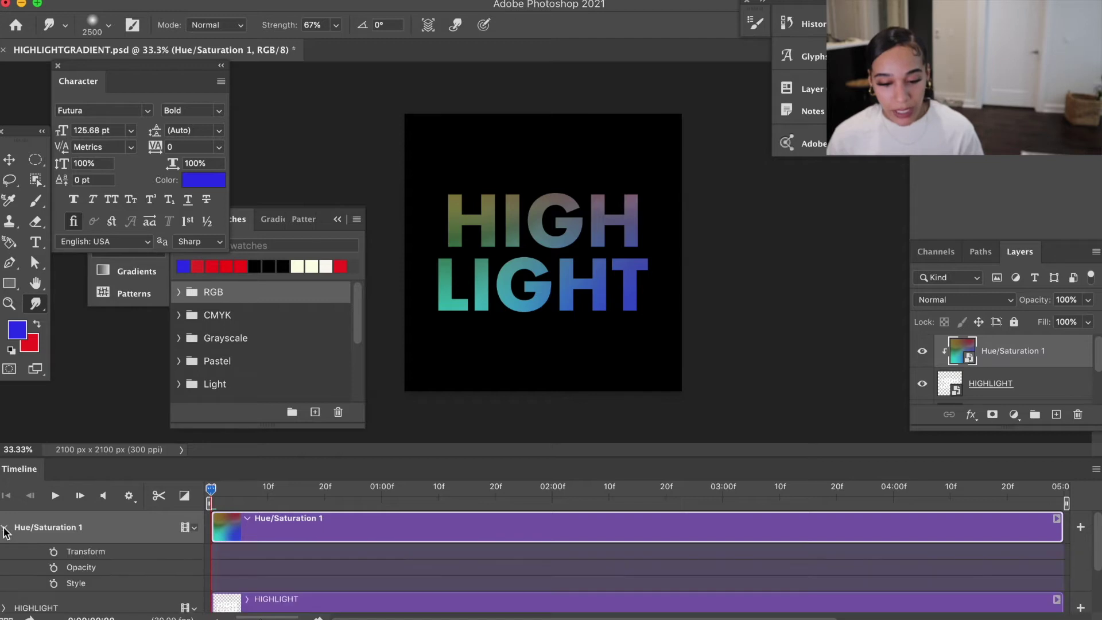
left_click(55, 552)
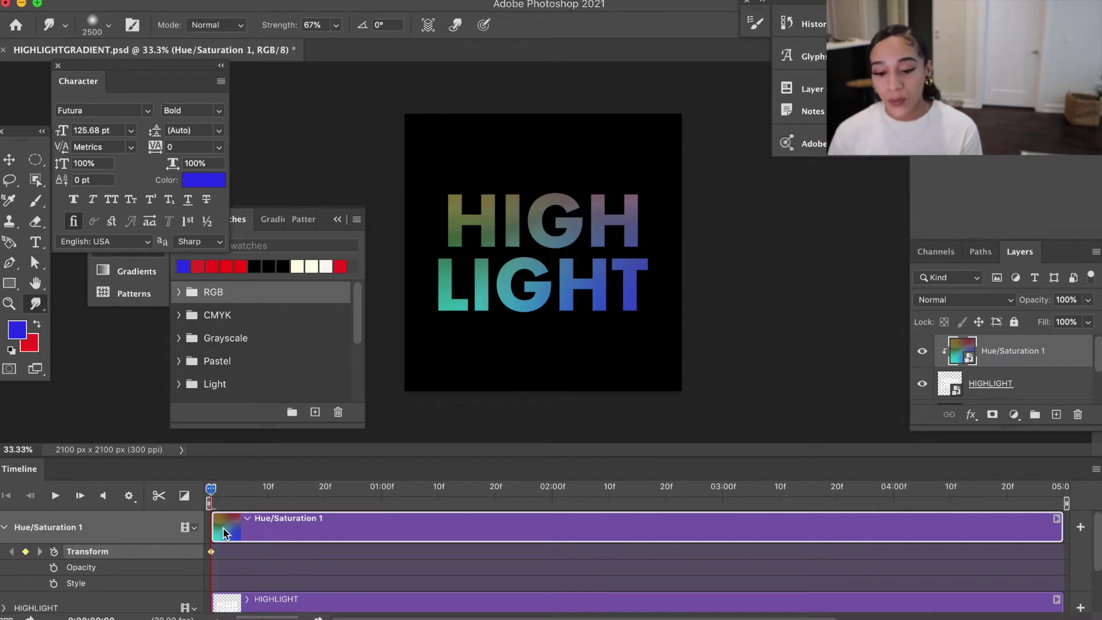
right_click(212, 492)
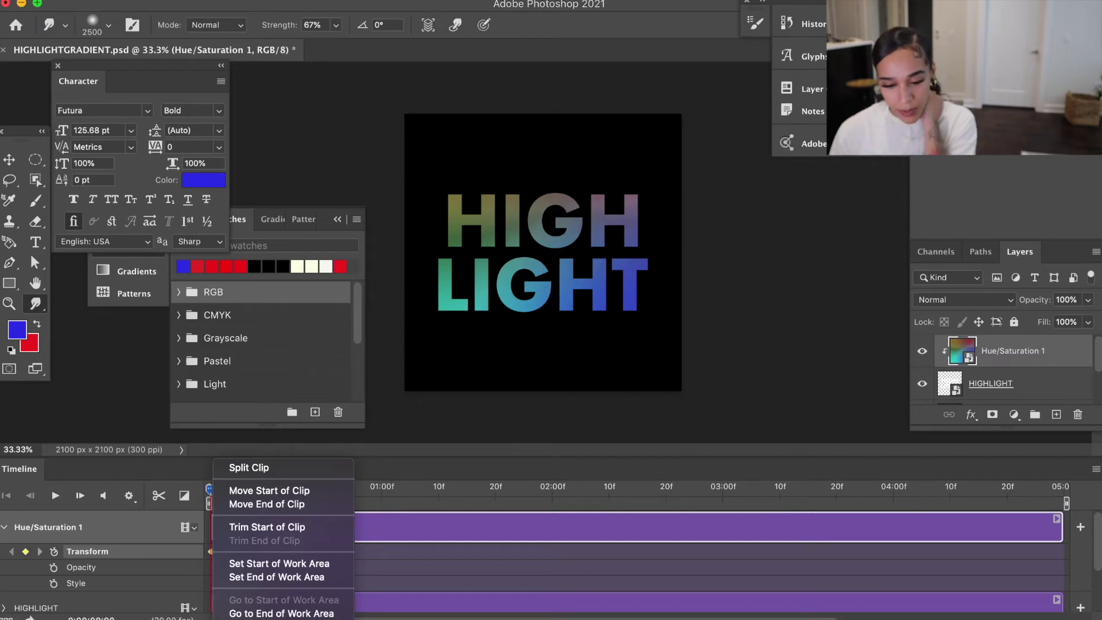
Step: Move the playhead to 0:00:01:00
key("Escape")
left_click(90, 617)
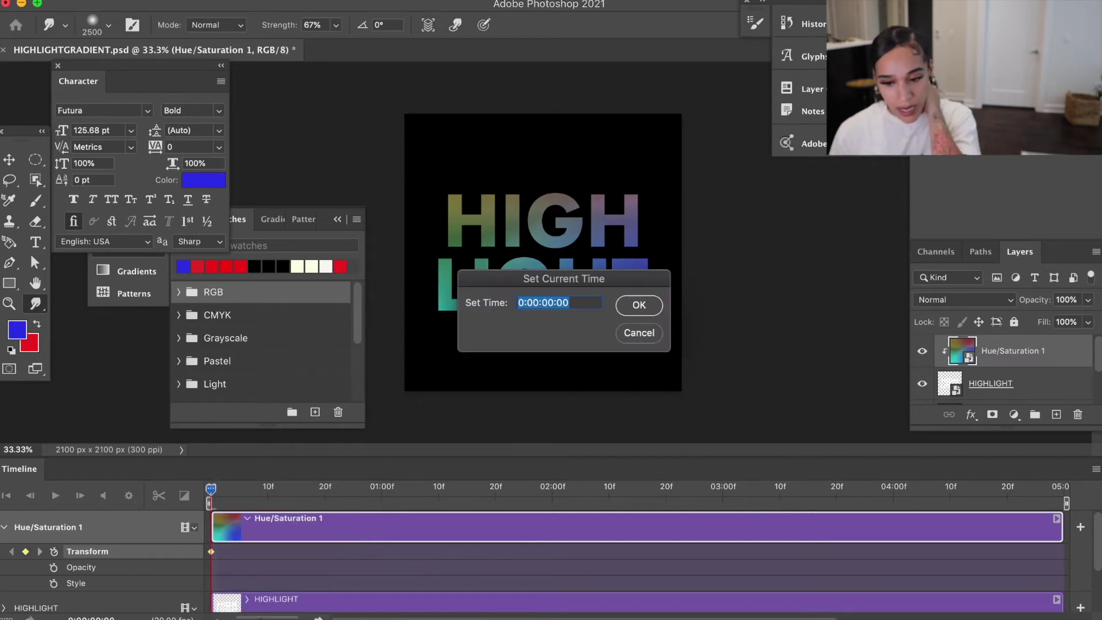
left_click(555, 303)
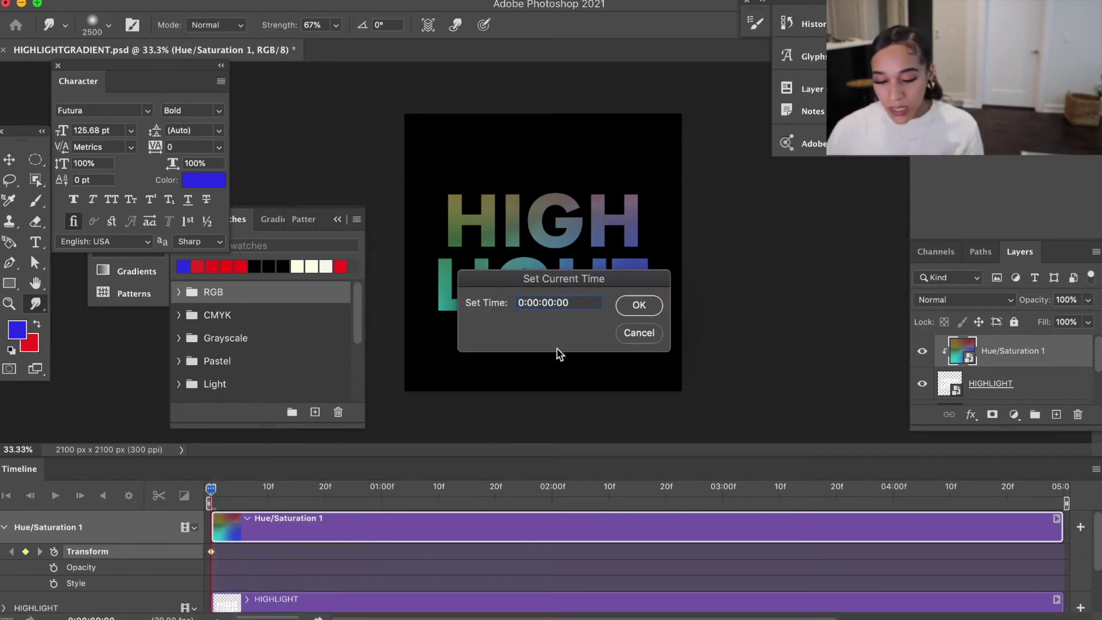
type("1")
left_click(634, 304)
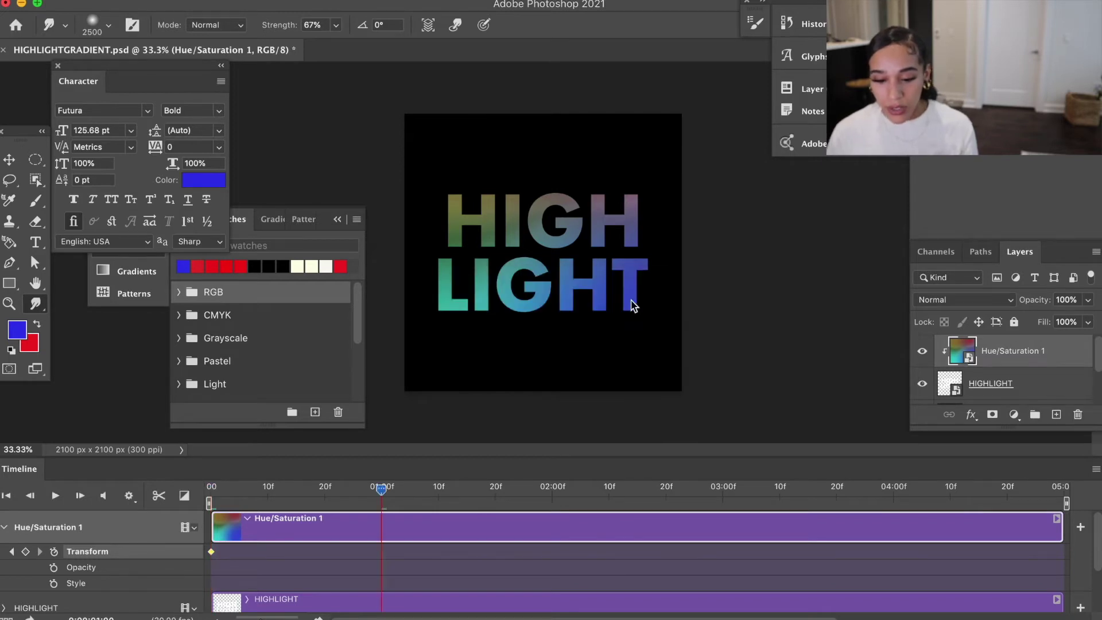
Step: Rotate the gradient to -45° to record a Transform keyframe at 1 second
key("super+t")
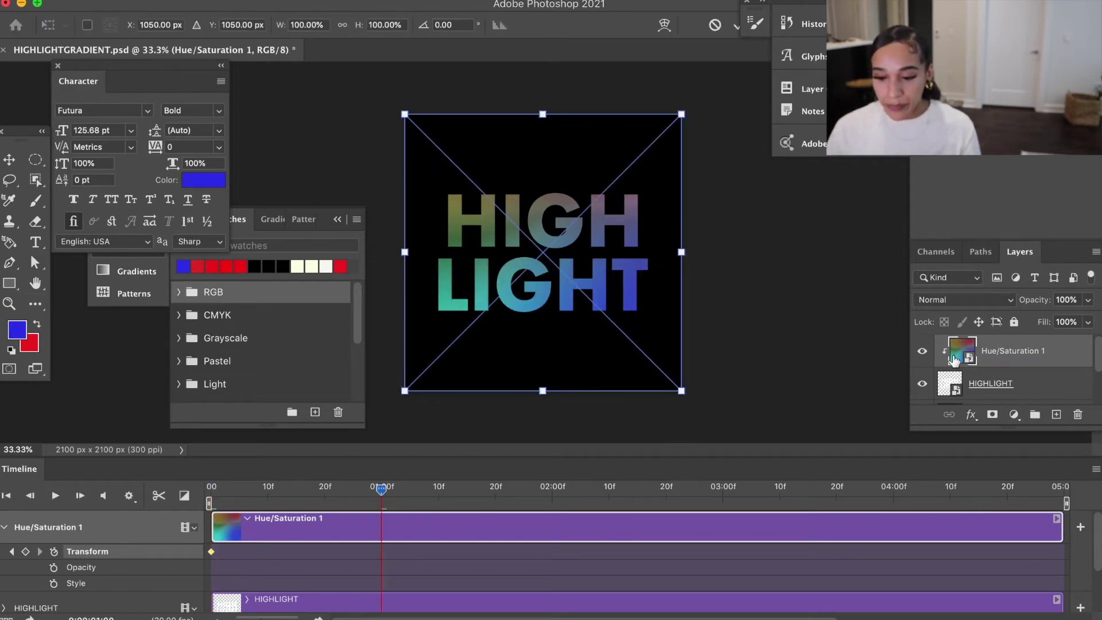
left_click_drag(696, 110, 548, 86)
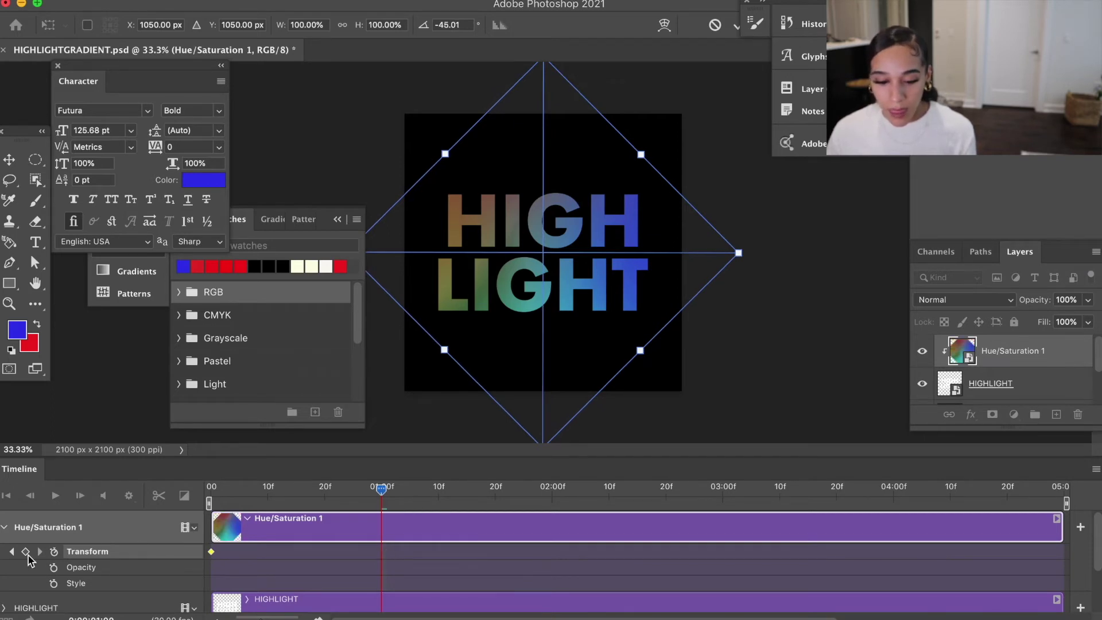
left_click(26, 551)
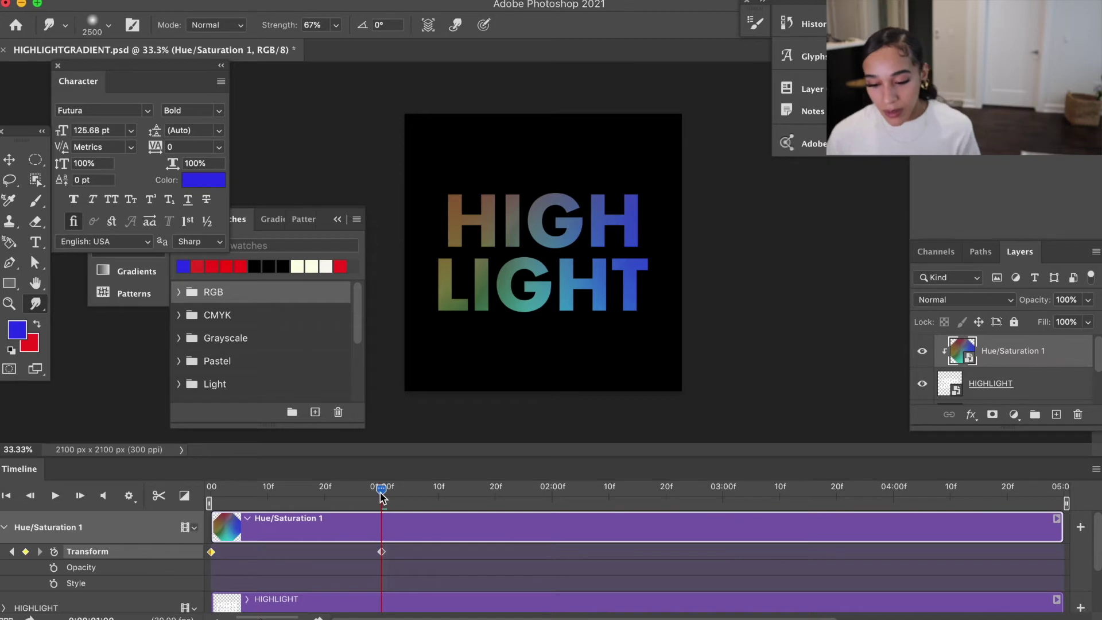
left_click_drag(421, 500, 383, 500)
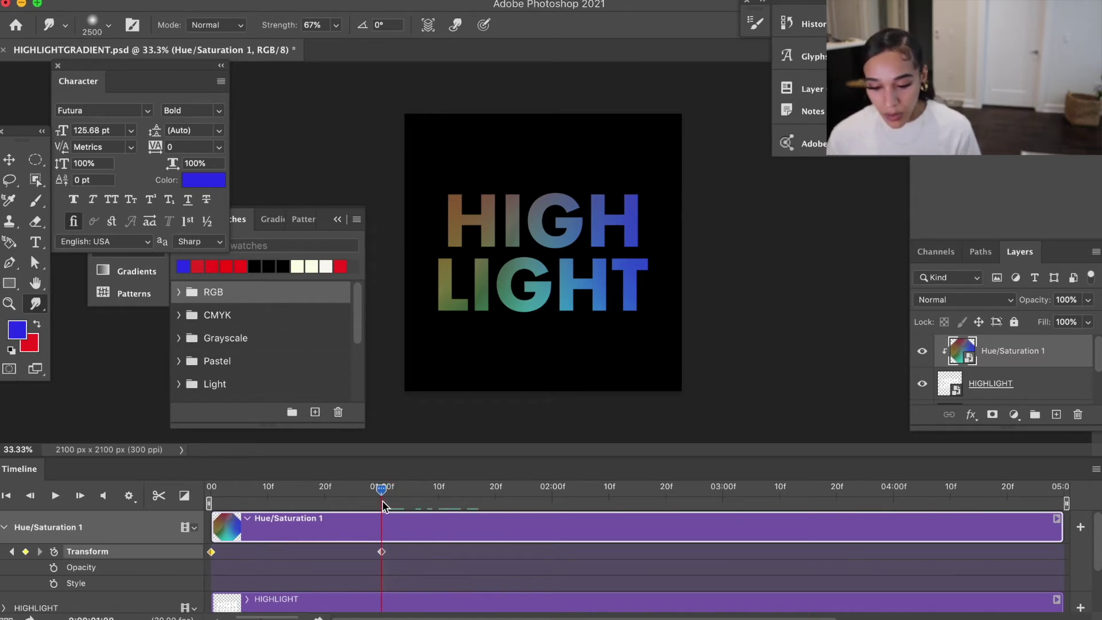
Step: At 0:00:02:00, rotate the gradient to -90° and commit a Transform keyframe
right_click(382, 492)
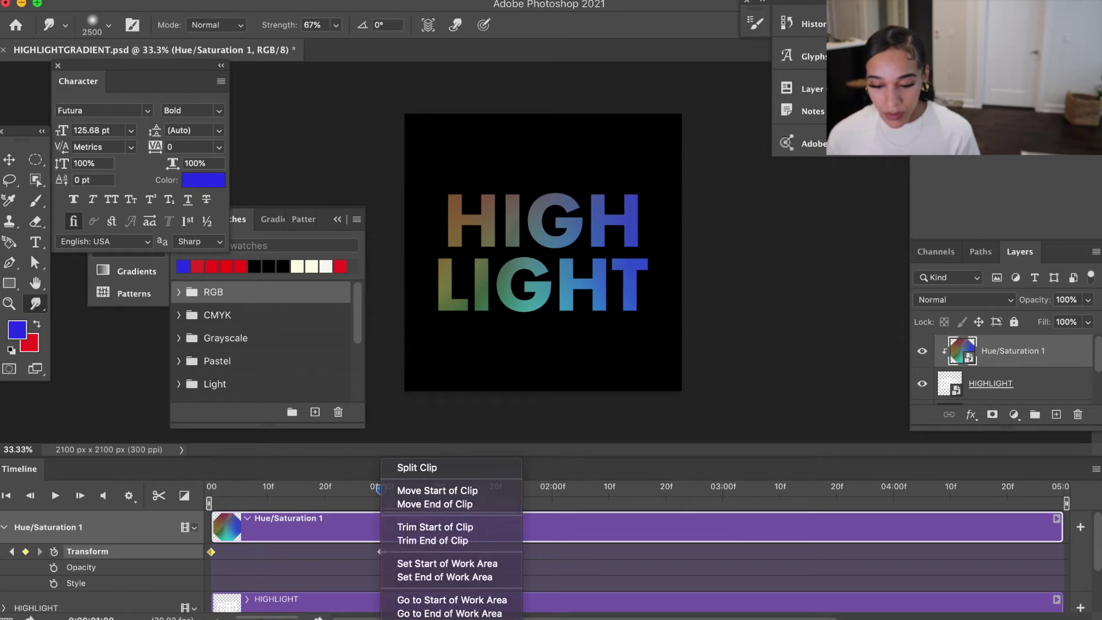
left_click(500, 525)
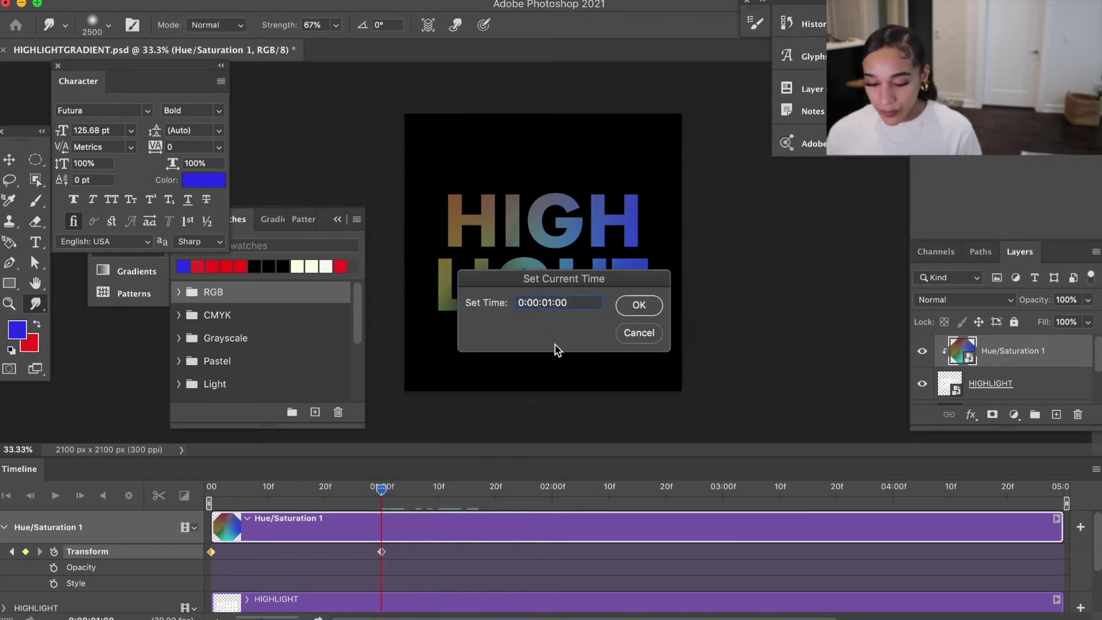
type("0:00:02:00")
key("Return")
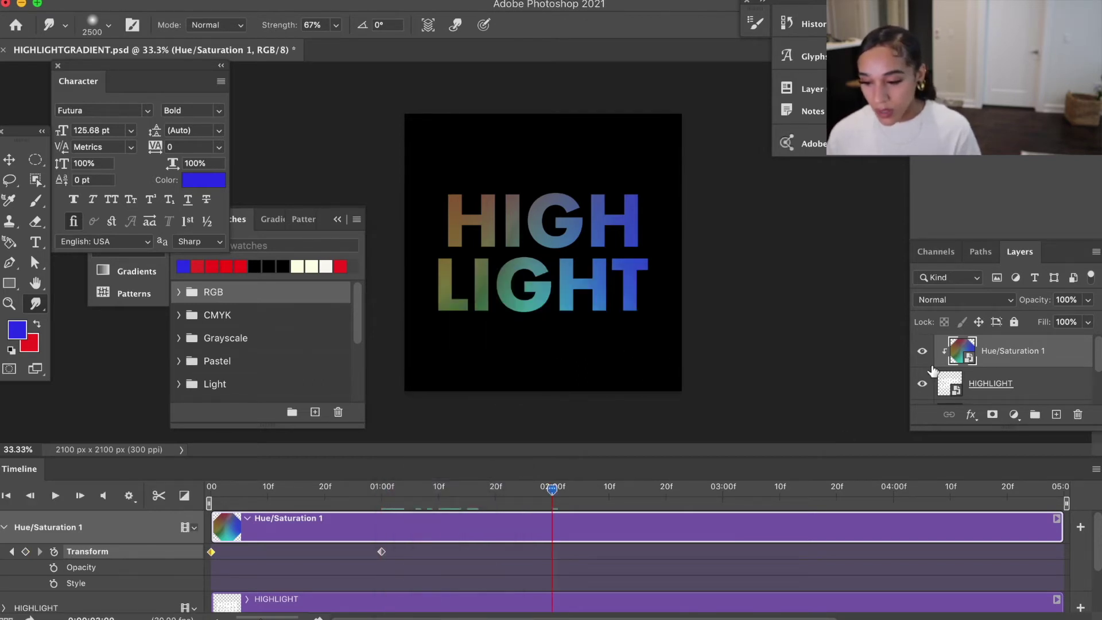
key("super+t")
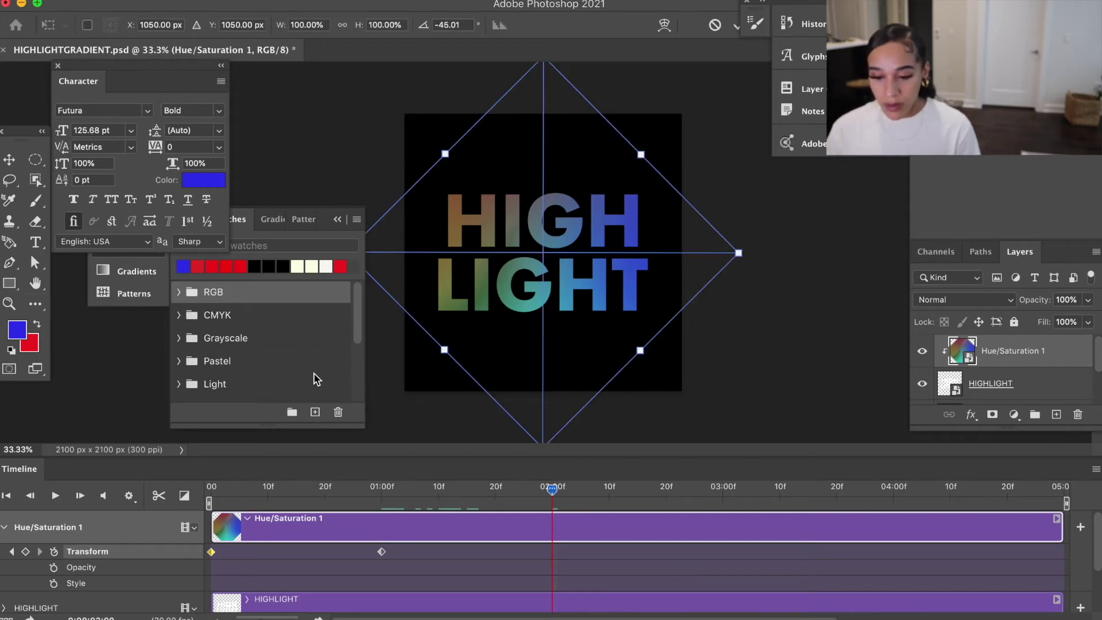
left_click_drag(757, 254, 646, 154)
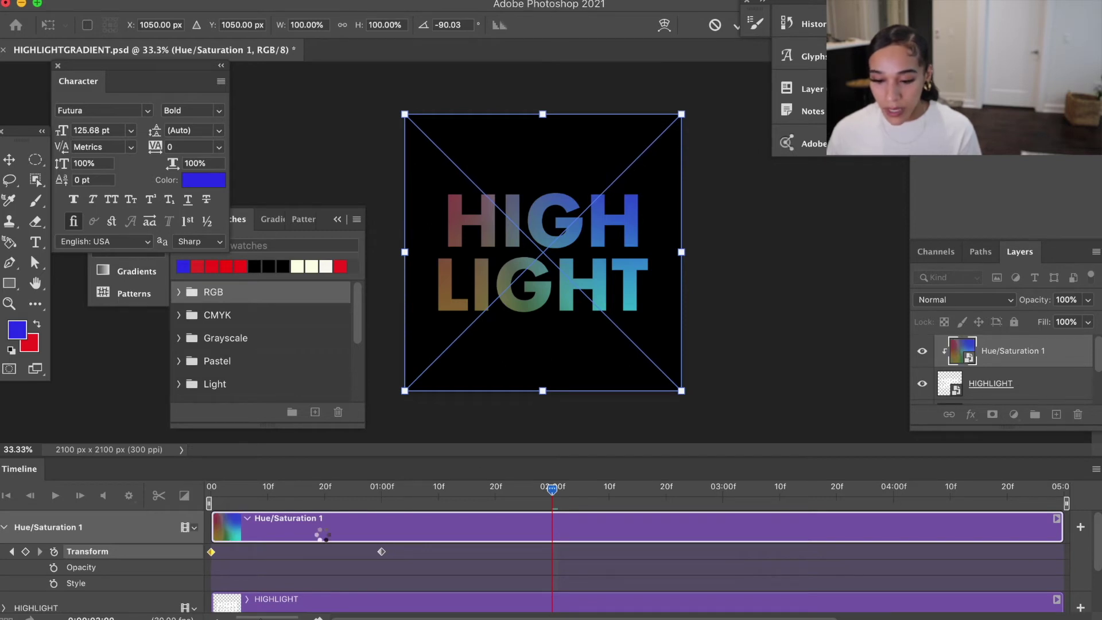
key("Return")
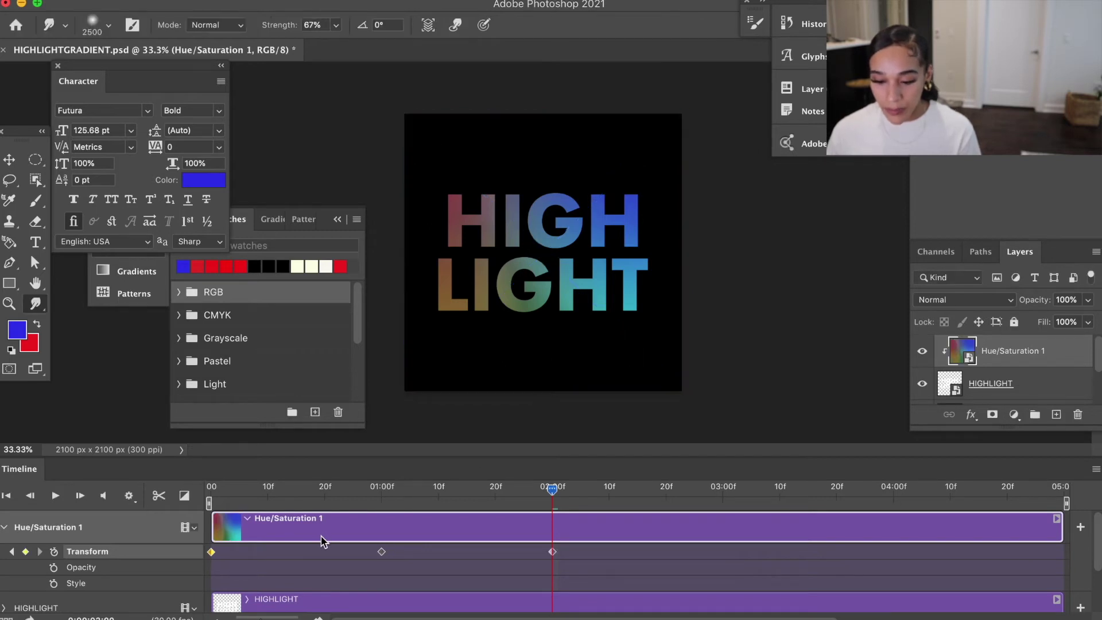
Step: Jump to 3 seconds and commit another rotation keyframe
right_click(552, 494)
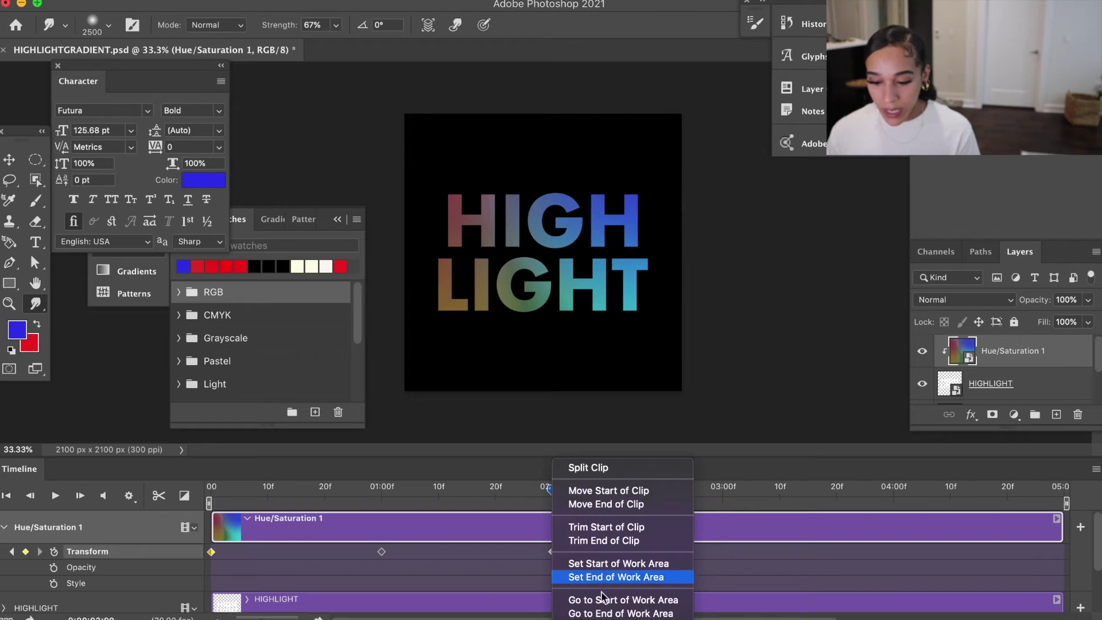
key("Escape")
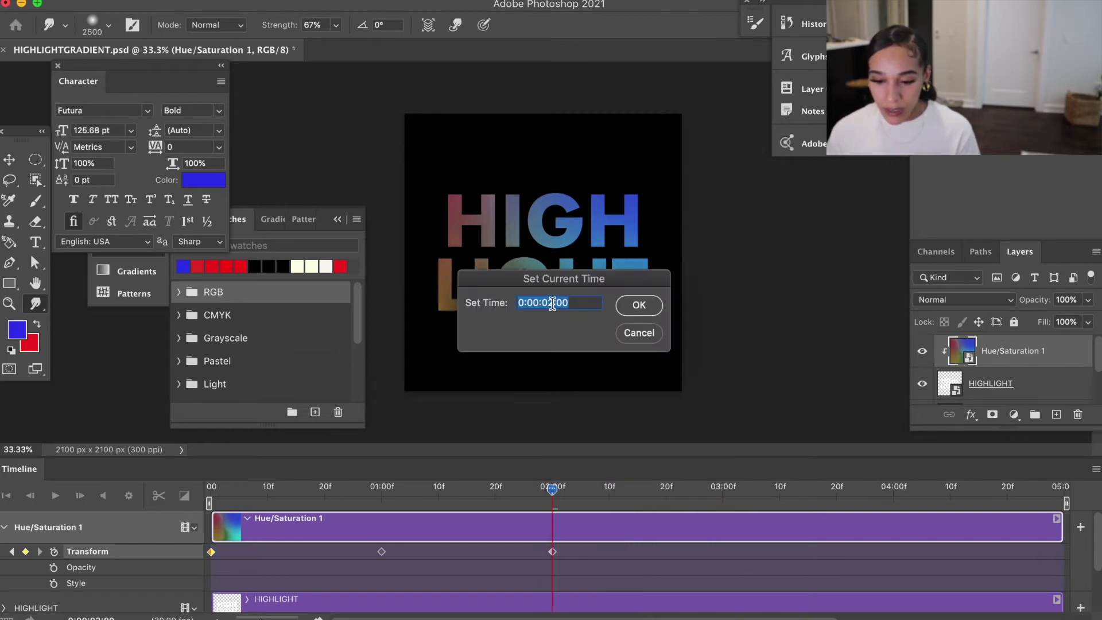
left_click(552, 303)
key("BackSpace")
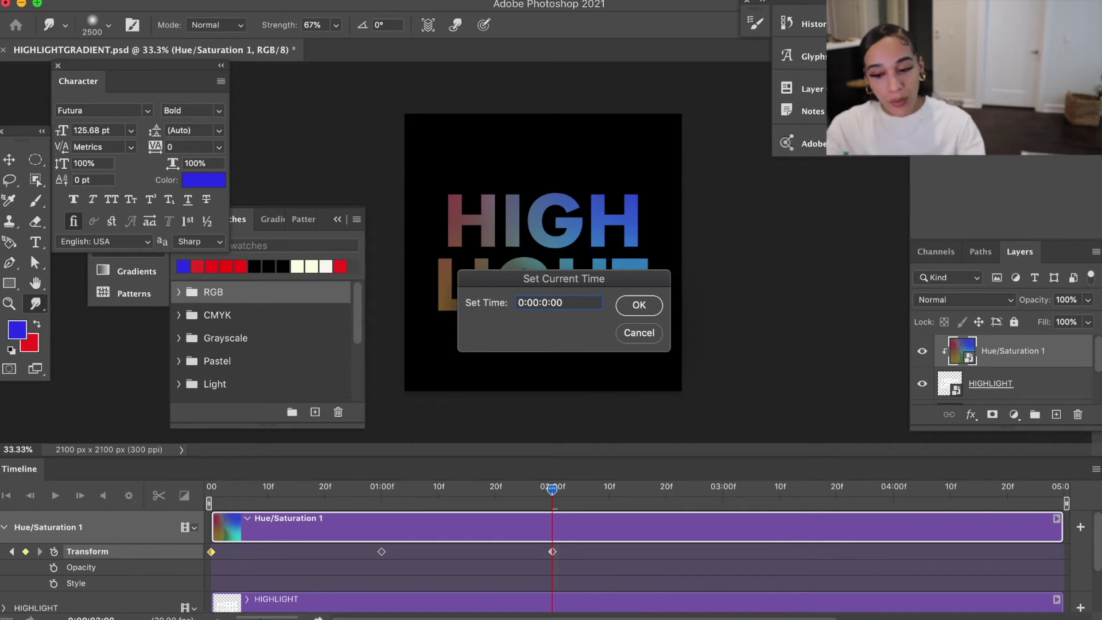
type("3")
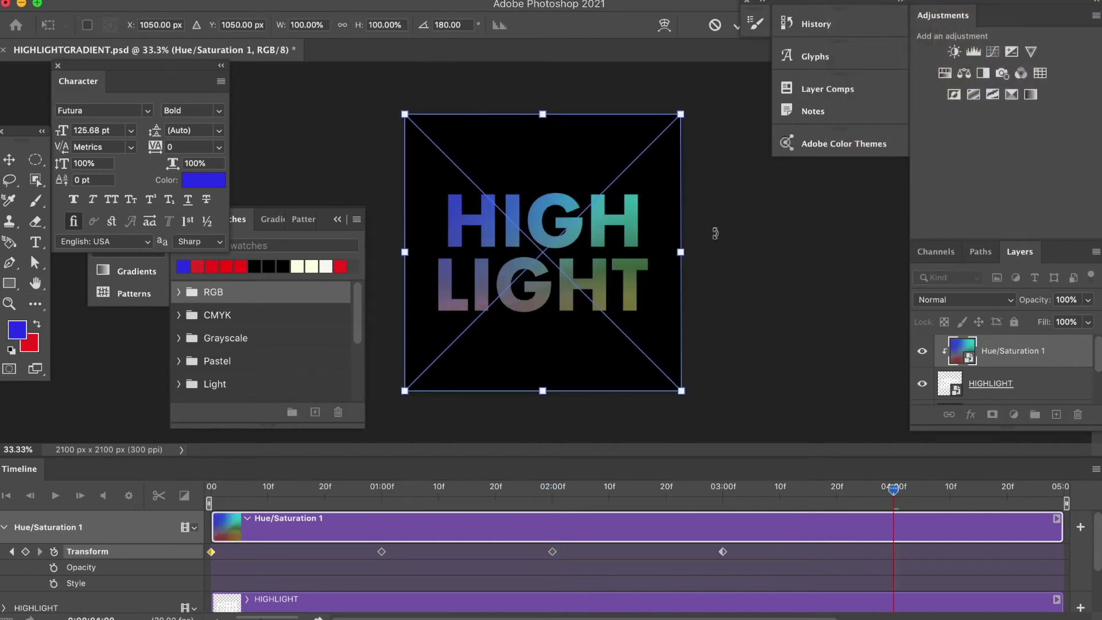
key("Return")
Step: Trim all clip ends to 04:00, return the playhead to the start, and check looping
left_click_drag(1061, 527, 895, 526)
left_click_drag(1061, 598, 894, 598)
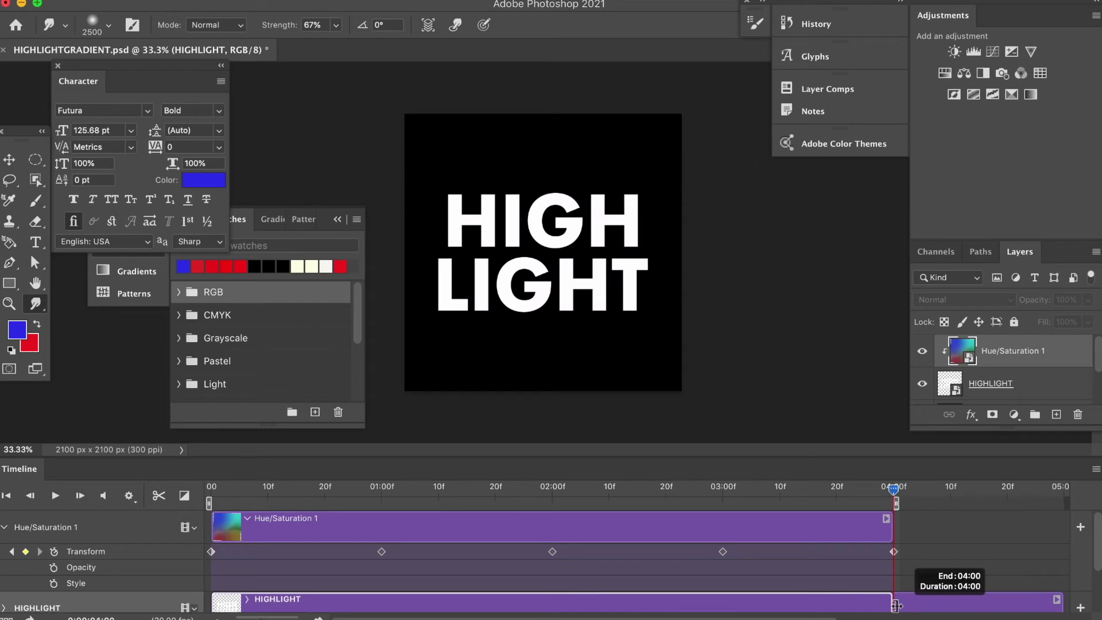
scroll(631, 562, "down", 2)
left_click_drag(1061, 572, 894, 580)
scroll(888, 520, "up", 3)
left_click_drag(886, 489, 211, 489)
left_click(128, 495)
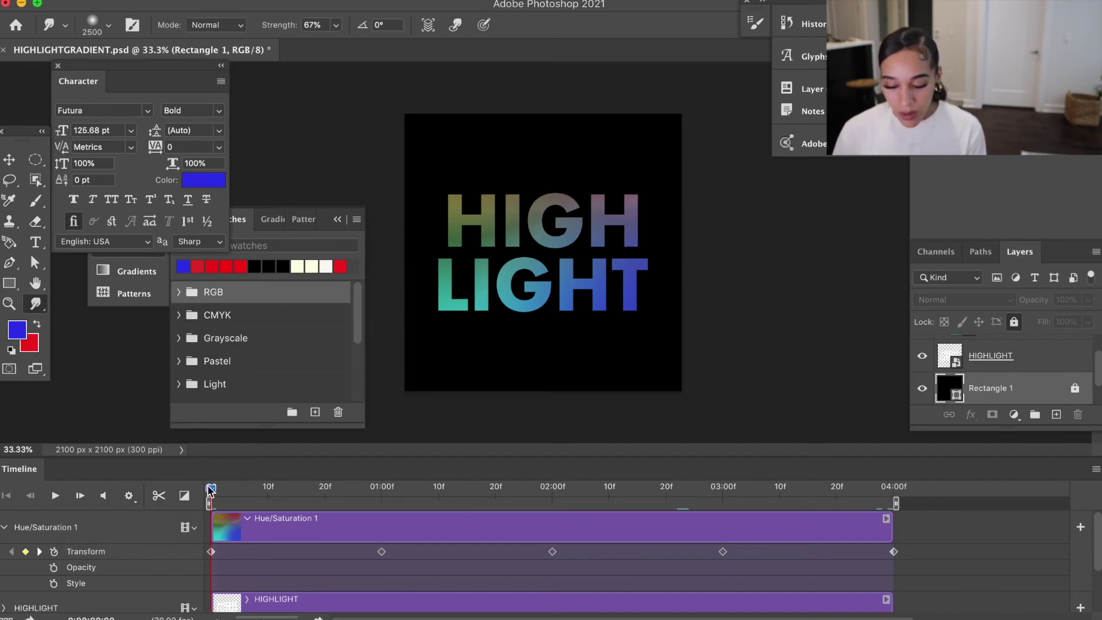
key("space")
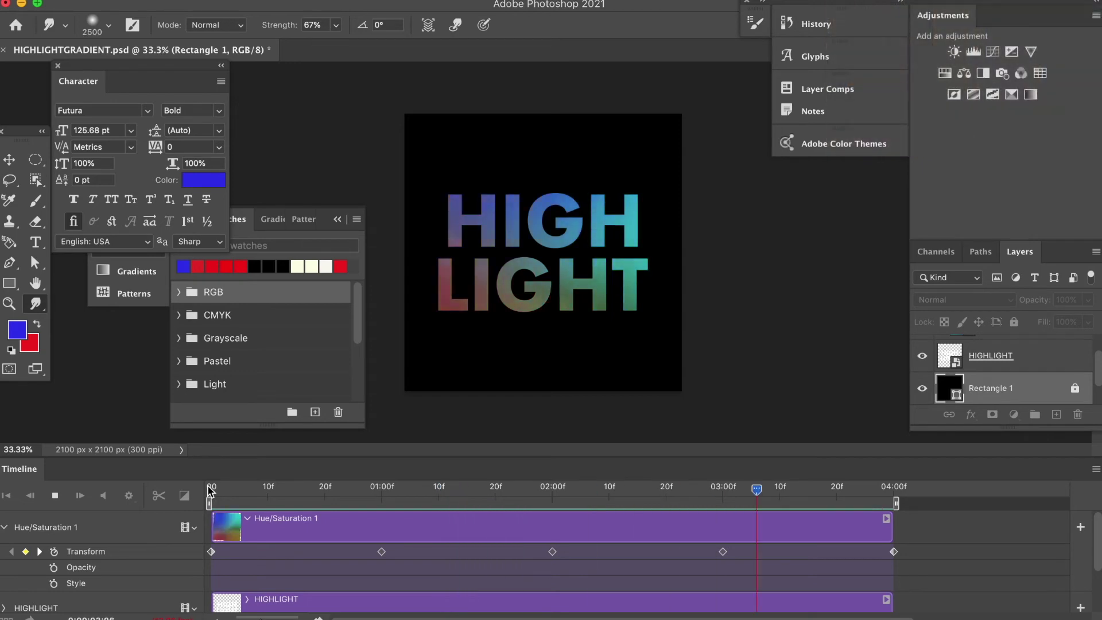
key("space")
Step: Move a Transform keyframe and record a new rotation keyframe on Hue/Saturation 1
left_click_drag(380, 552, 666, 550)
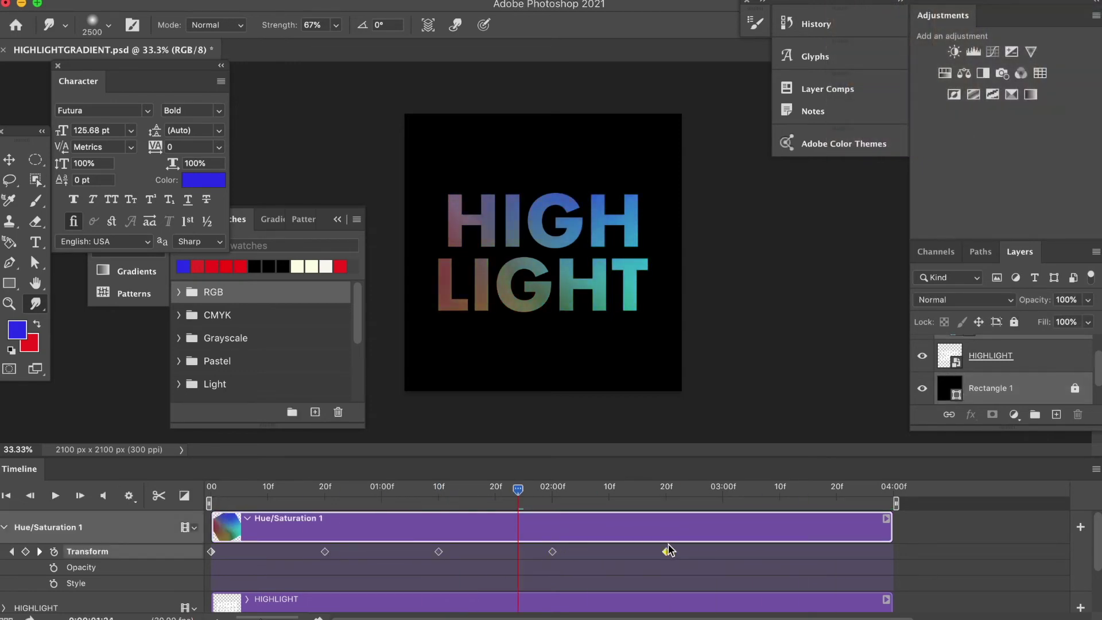
left_click(780, 488)
left_click(728, 549)
key("ctrl+t")
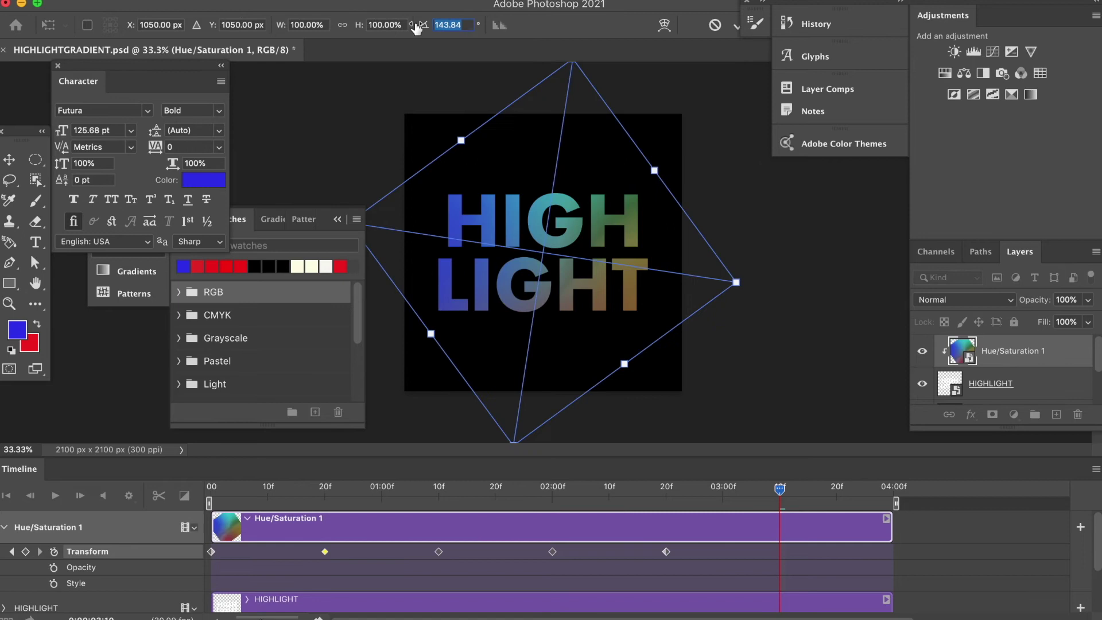
key("Return")
Step: Extend the gradient clip, add another rotation keyframe, and return the marker to 02:00
right_click(890, 530)
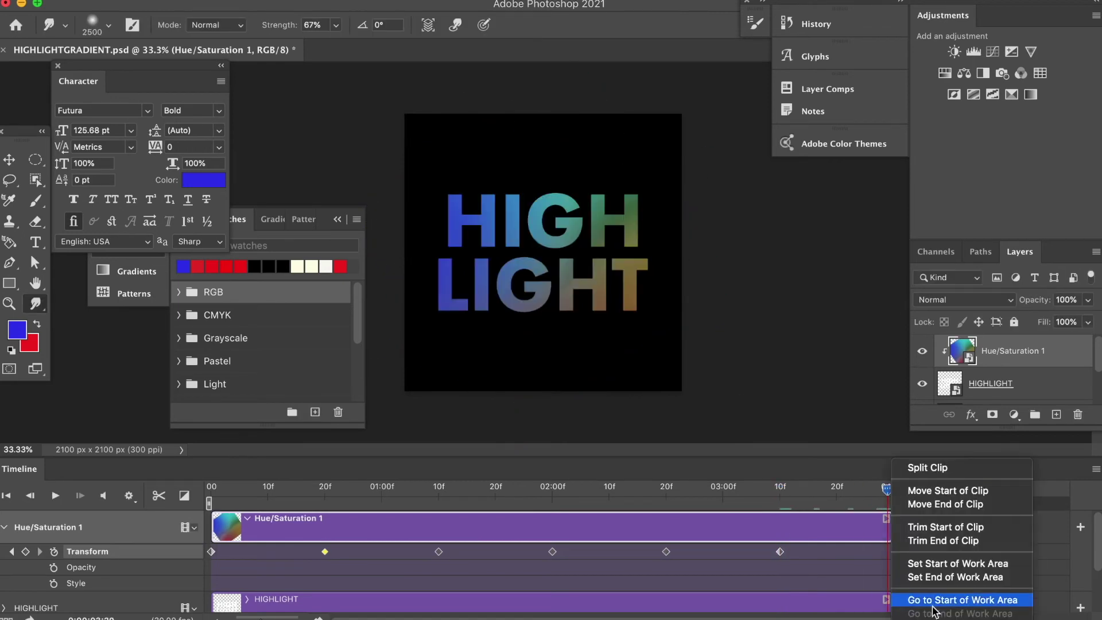
left_click(922, 501)
left_click_drag(888, 528, 861, 535)
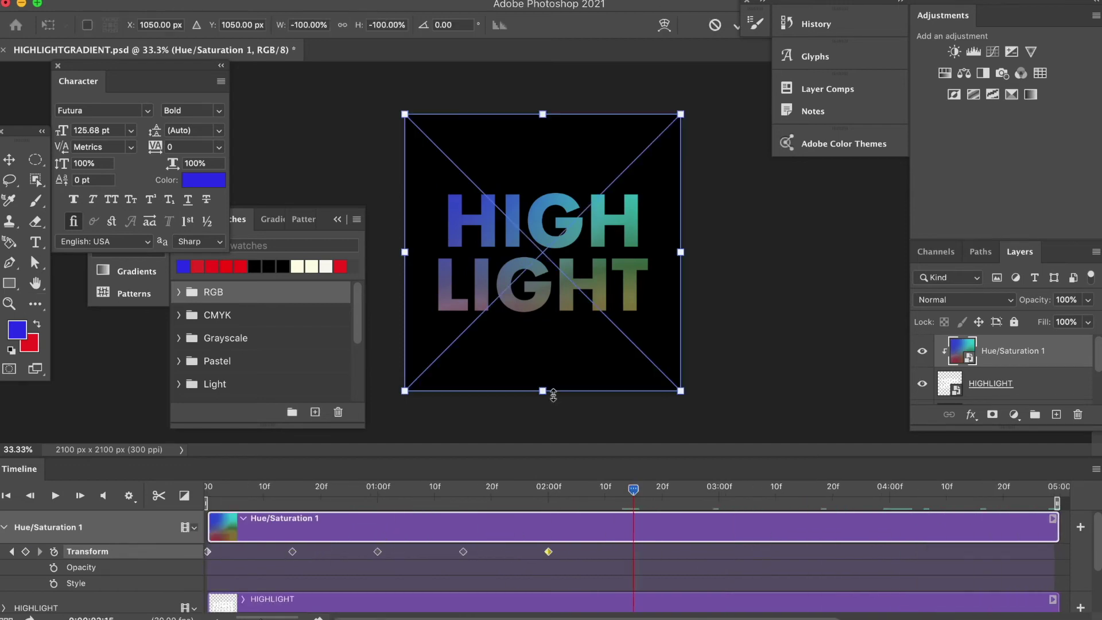
key("Return")
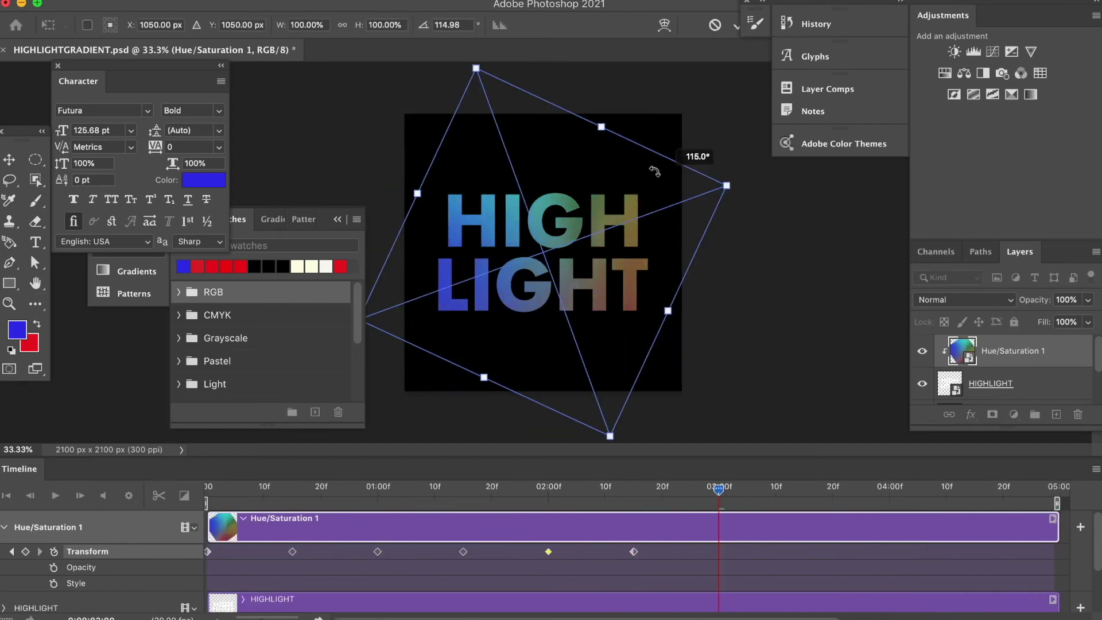
left_click(803, 502)
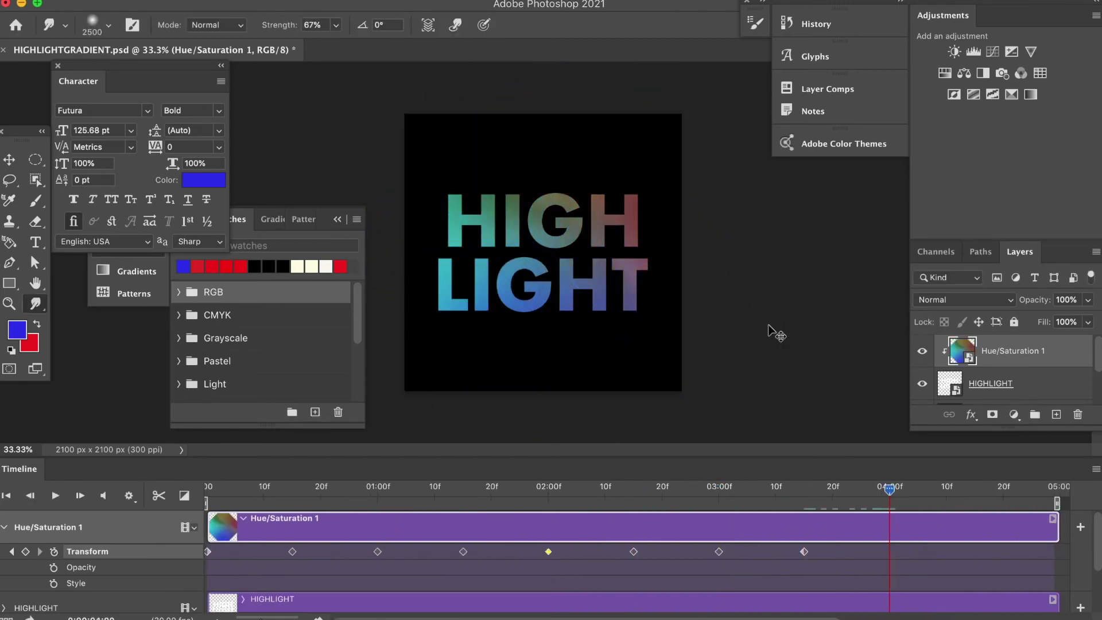
left_click(634, 502)
left_click_drag(634, 510, 552, 504)
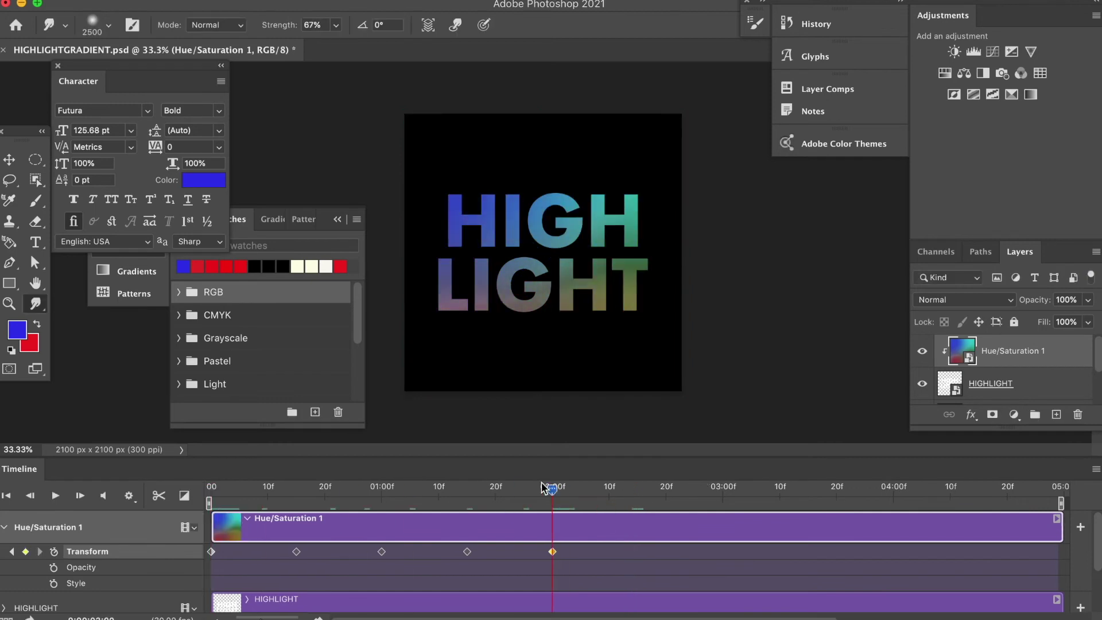
Step: Select all Transform keyframes and rotate the gradient for new half-second keyframes
right_click(210, 551)
left_click(238, 576)
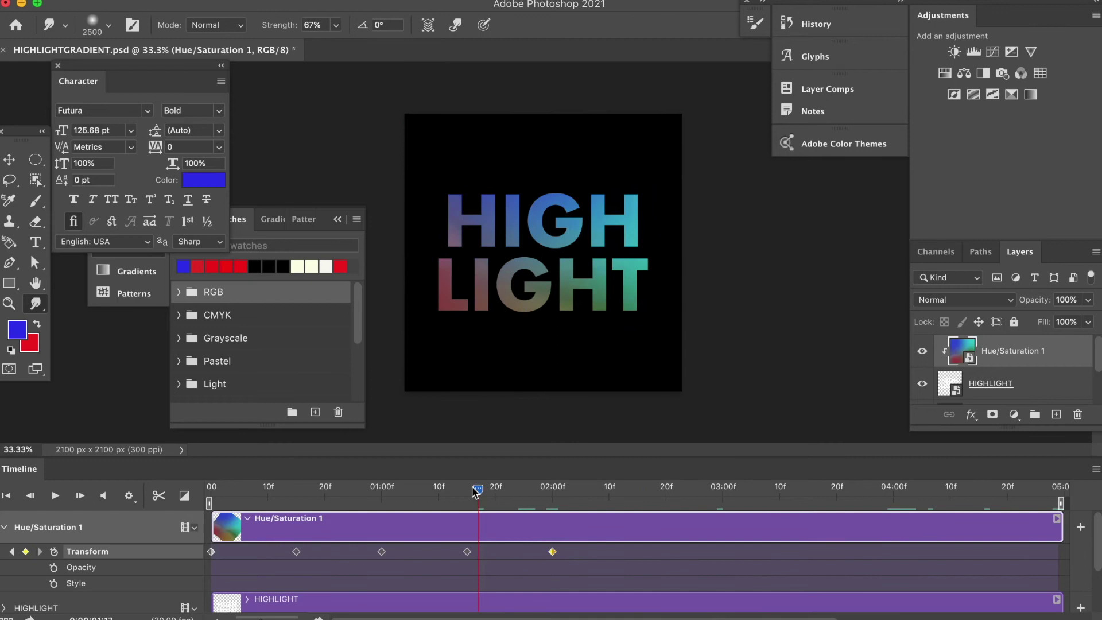
key("super+t")
key("Return")
left_click(722, 487)
key("super+t")
left_click(807, 486)
Step: Rotate the gradient to about 42.59° at 04:00, trim the clip there, and play
key("super+t")
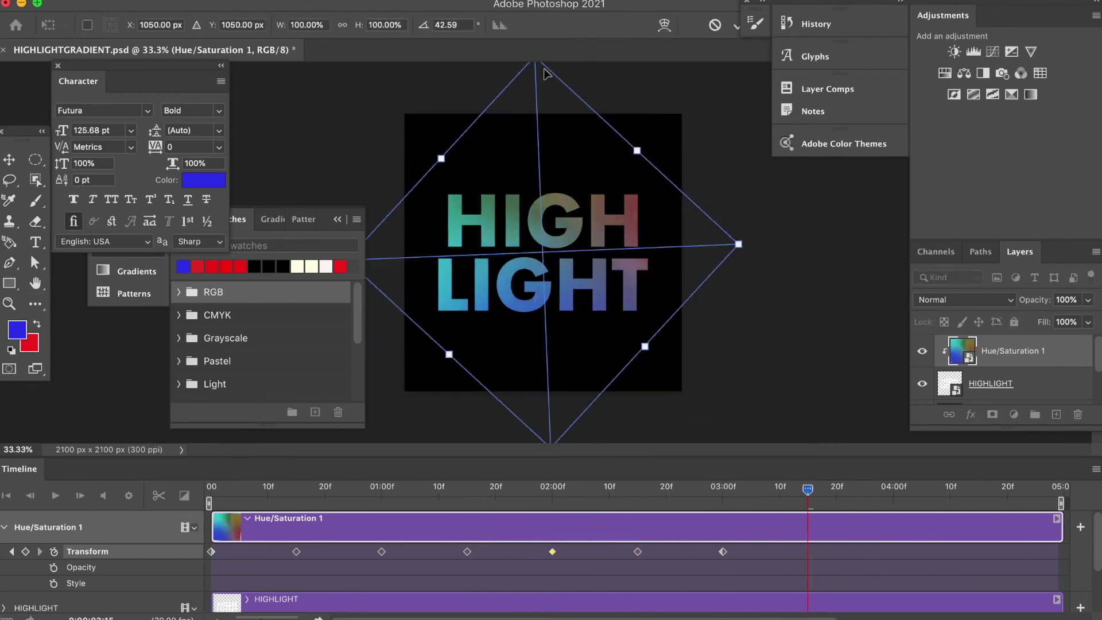
left_click(893, 487)
key("super+t")
left_click_drag(698, 105, 754, 246)
key("Return")
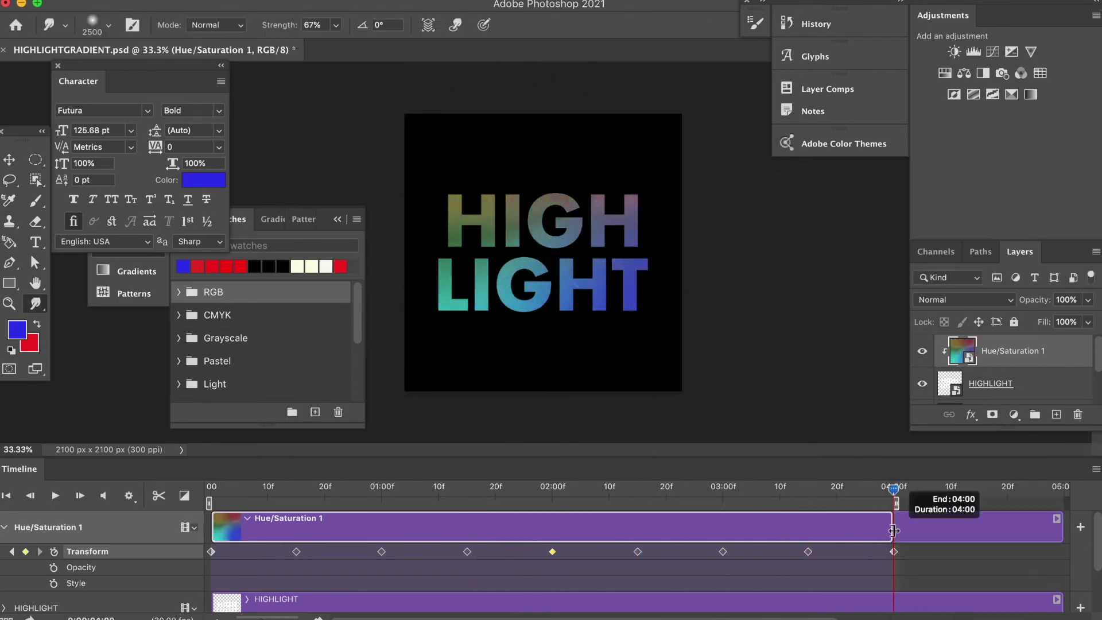
left_click_drag(1060, 503, 888, 498)
key("space")
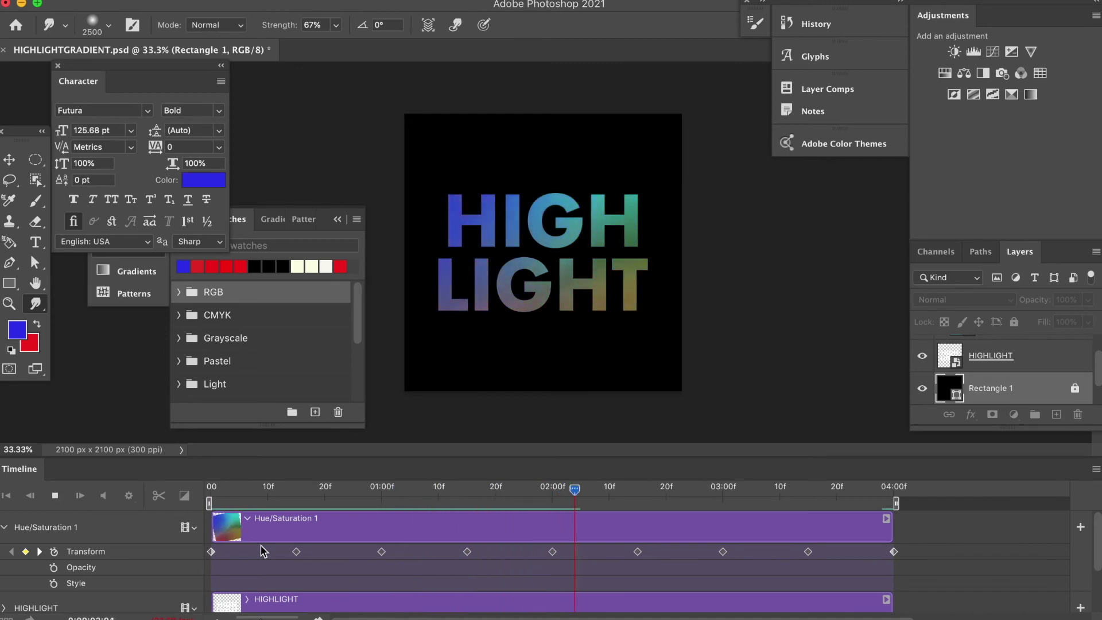
Step: Shift the gradient right and down at the 01:15 keyframe
left_click(381, 552)
left_click(467, 487)
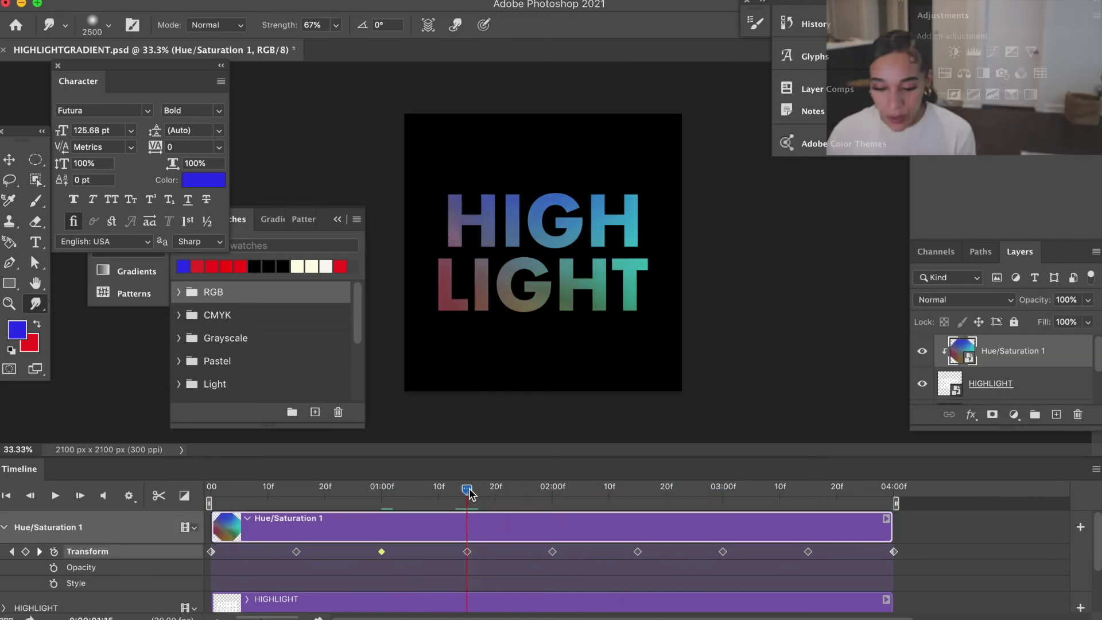
left_click(467, 551)
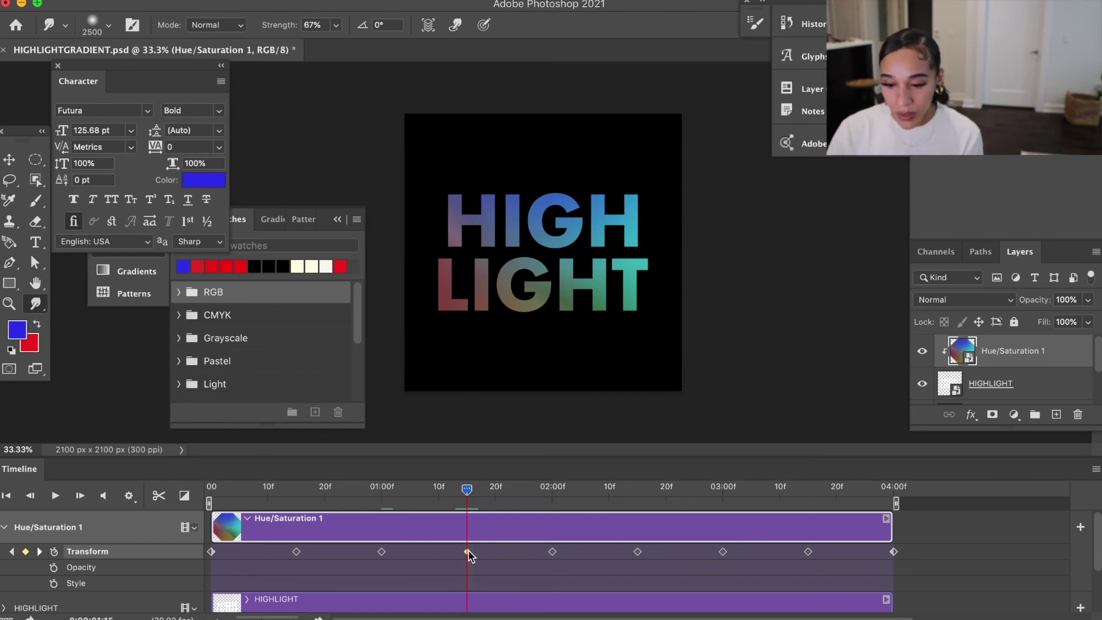
key("ctrl+t")
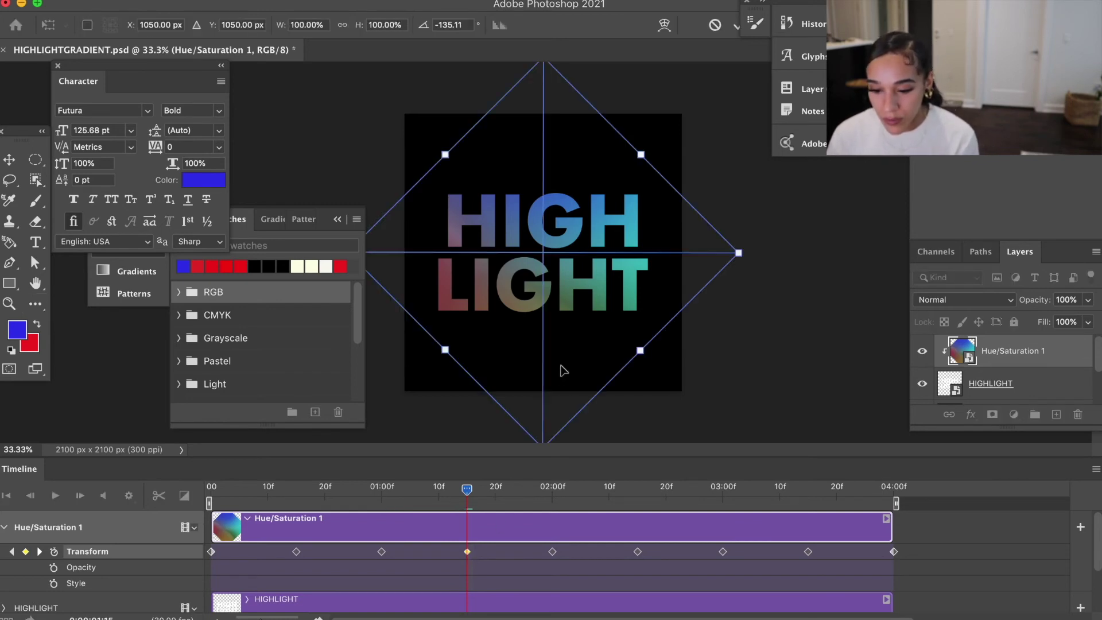
left_click_drag(545, 347, 568, 358)
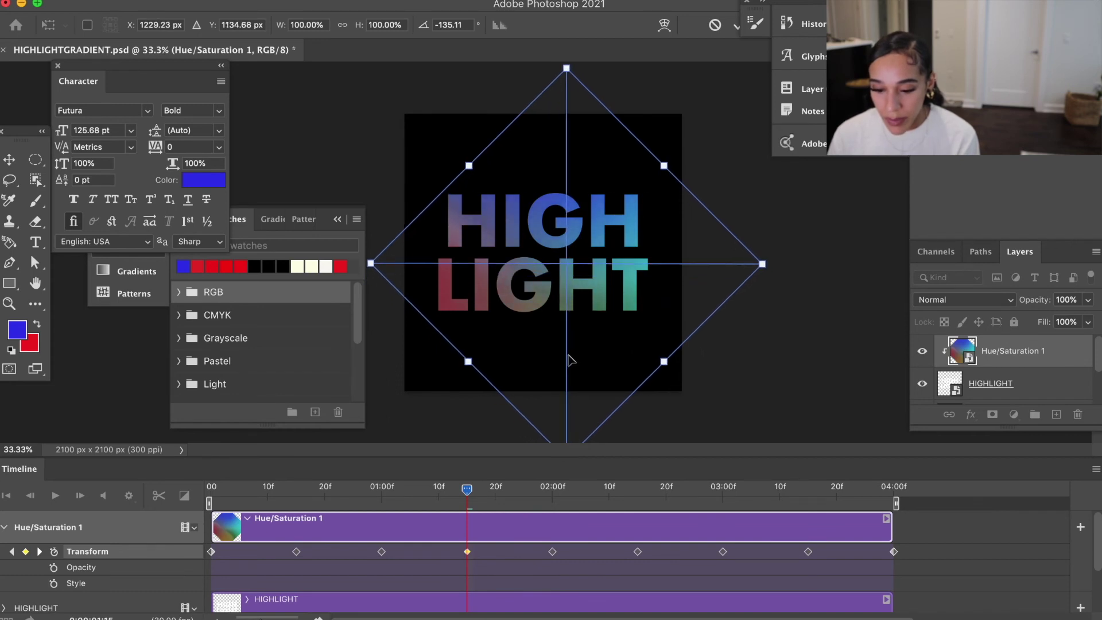
key("Return")
key("r")
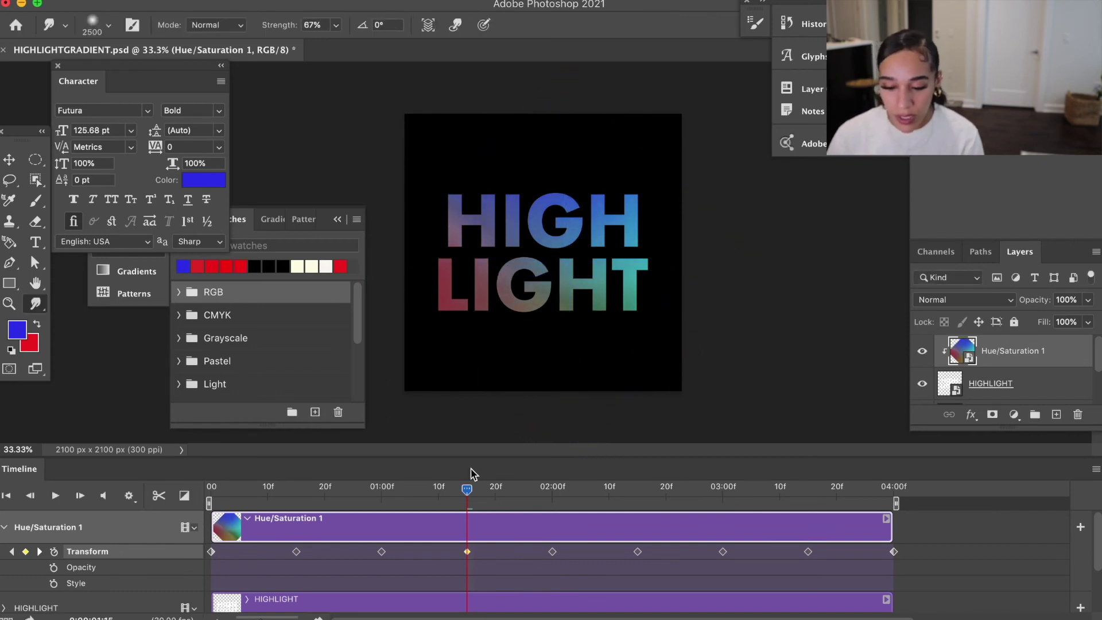
Step: At 02:00, rotate the gradient about 91°, then rotate it again for the next keyframe
left_click_drag(539, 495, 552, 500)
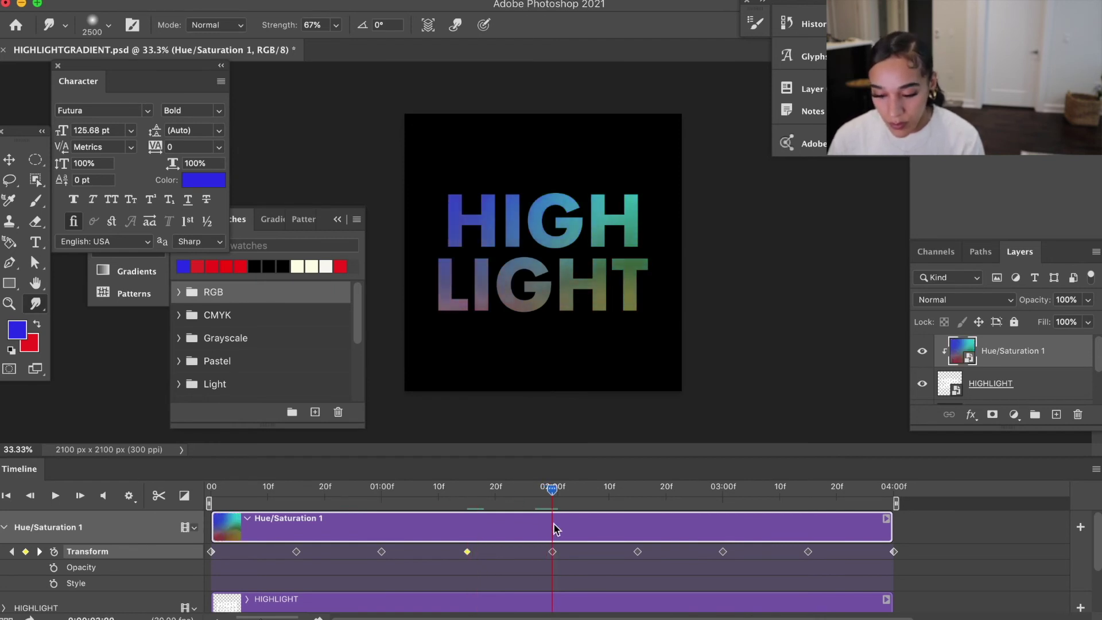
left_click(553, 550)
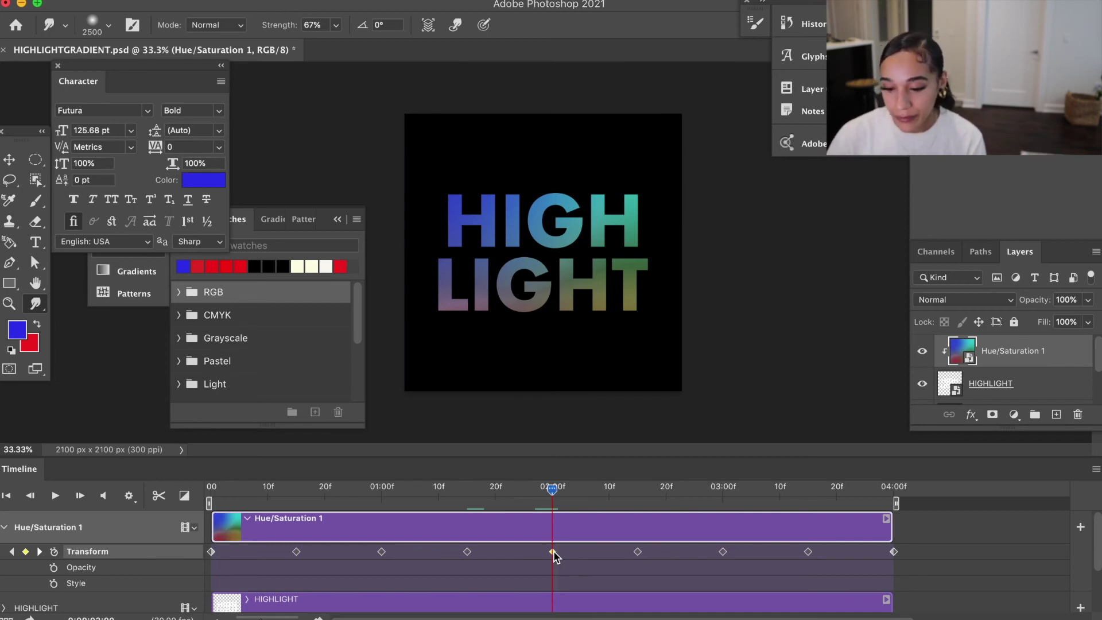
key("ctrl+t")
left_click_drag(591, 367, 568, 400)
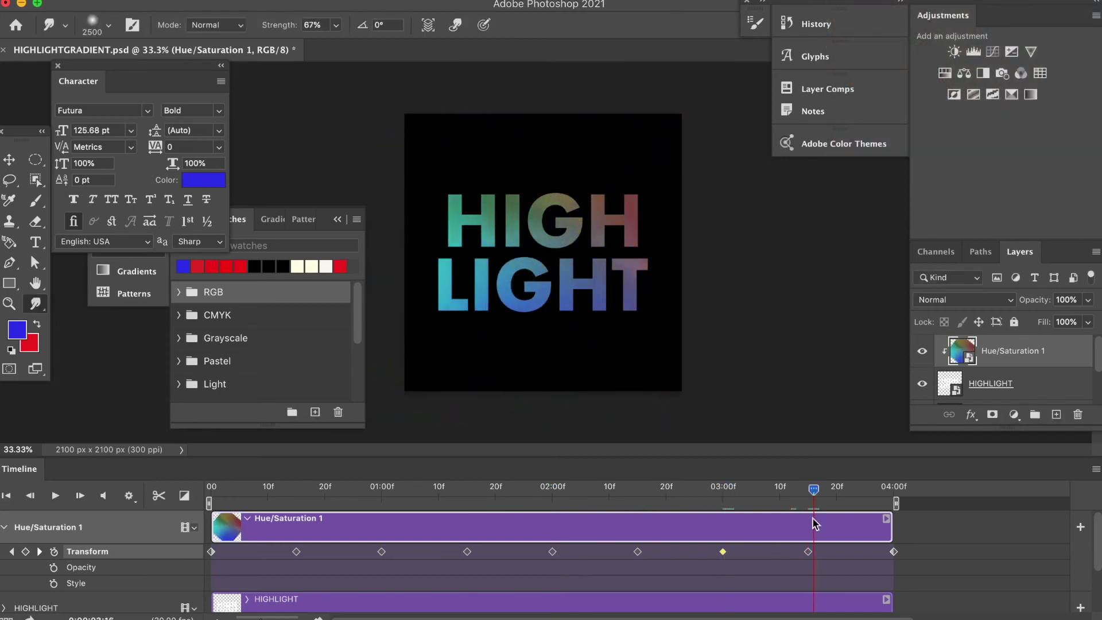
key("ctrl+t")
mouse_move(649, 298)
left_mouse_down()
mouse_move(628, 333)
mouse_move(593, 346)
left_mouse_up()
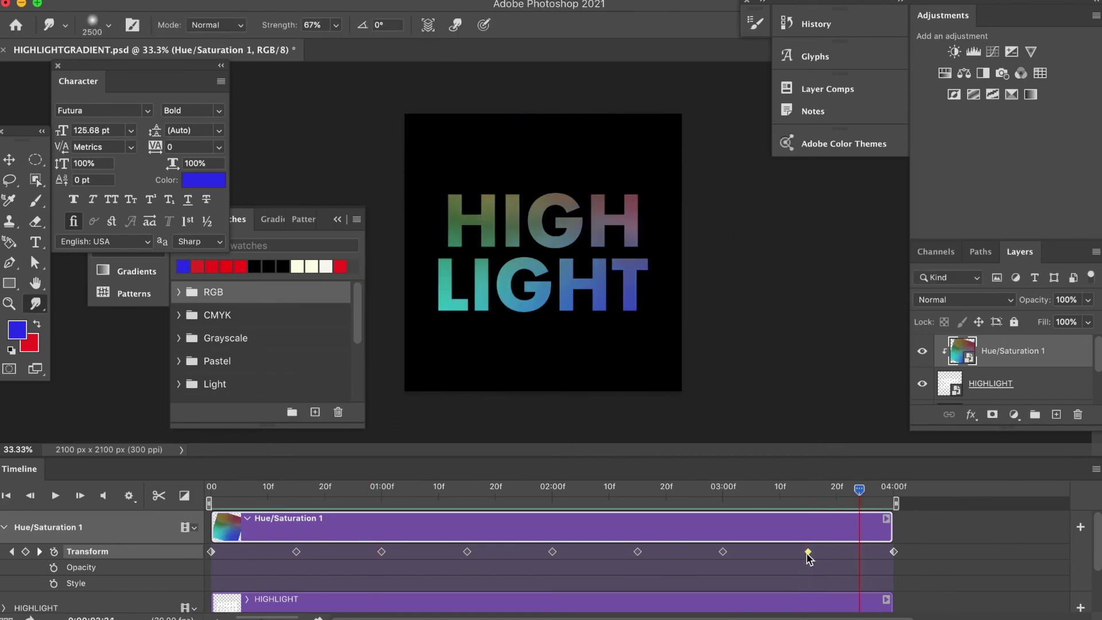
Step: Delete the half-second keyframes, keeping one per second, and play the animation
left_click(295, 552)
key("Delete")
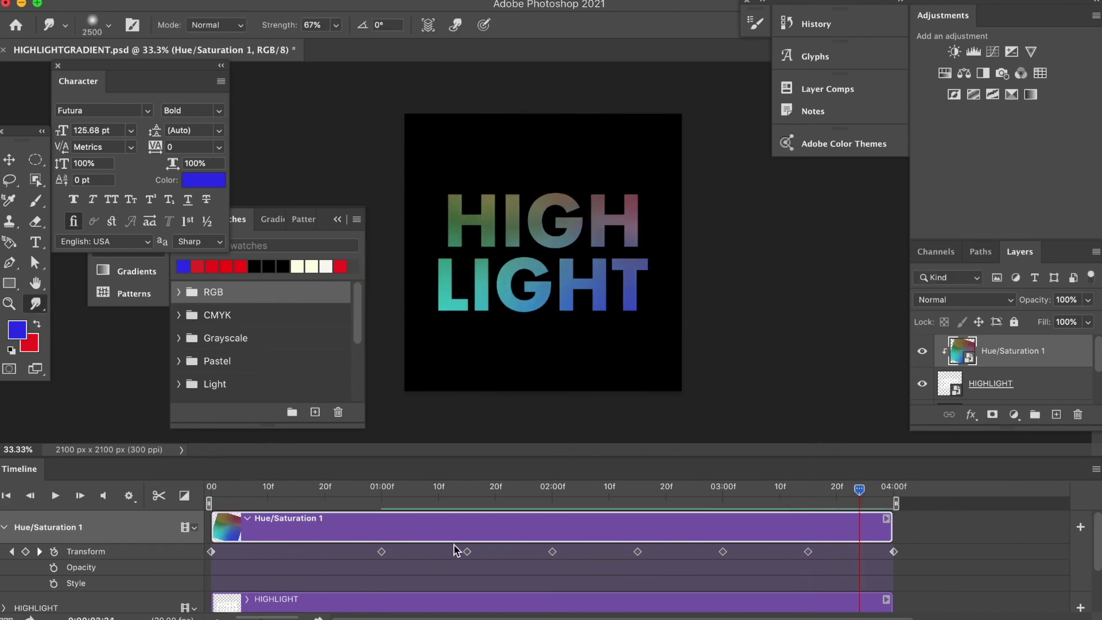
key("Delete")
left_click(637, 551)
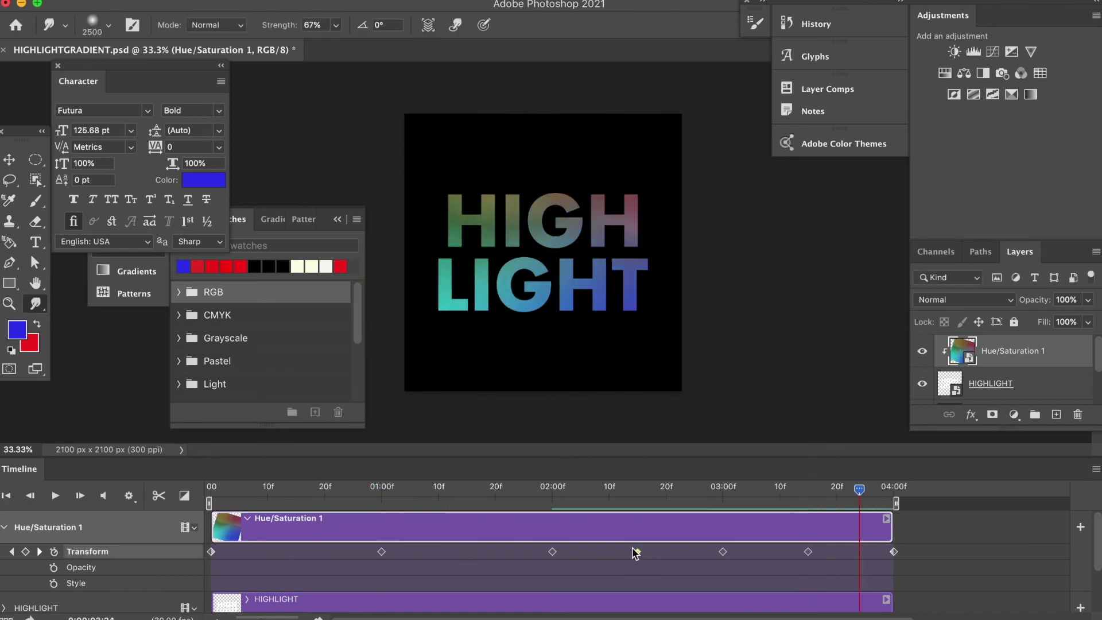
key("Delete")
key("space")
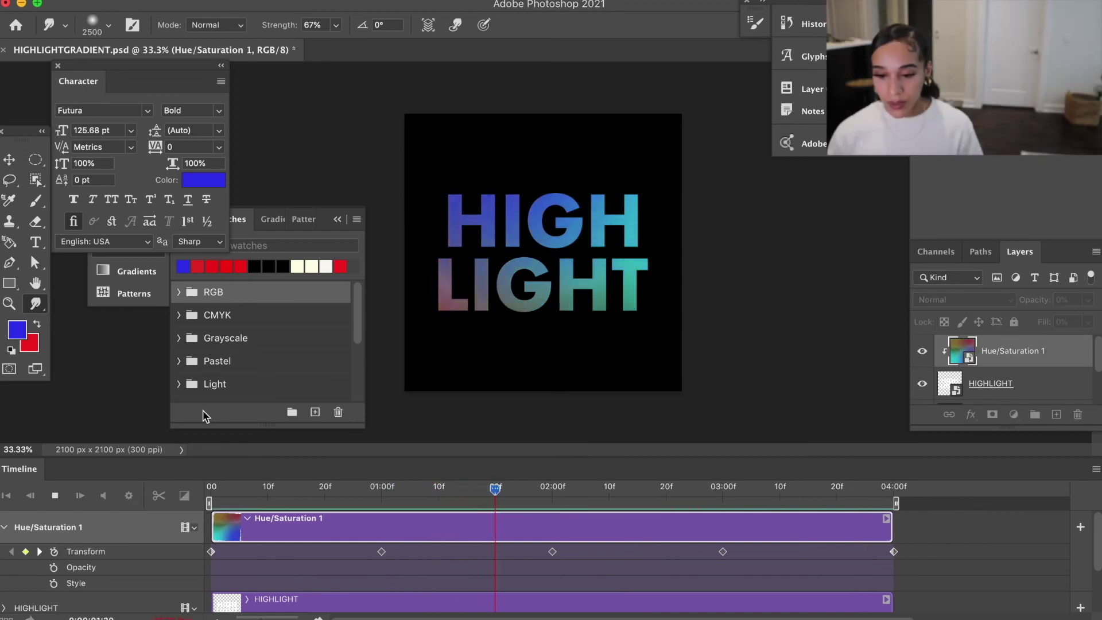